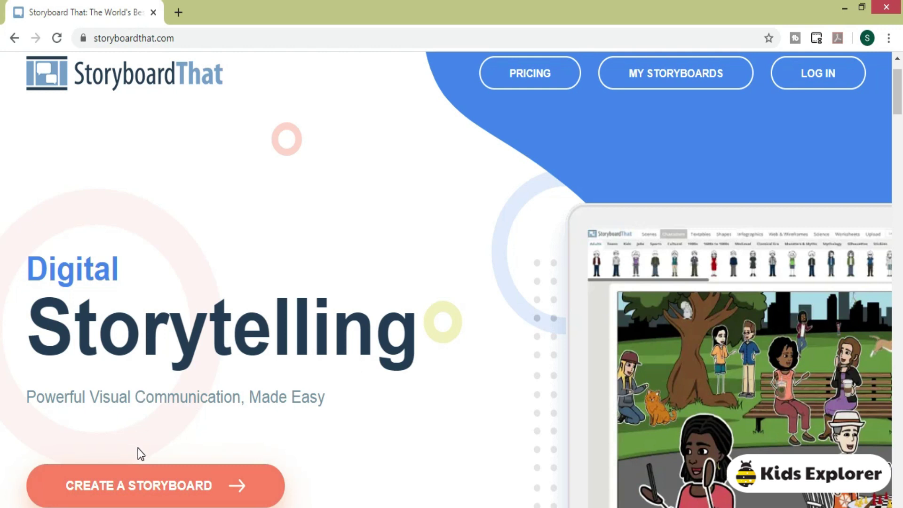
Step: Create a new storyboard and drop a Town city-street scene into the first cell
left_click(175, 488)
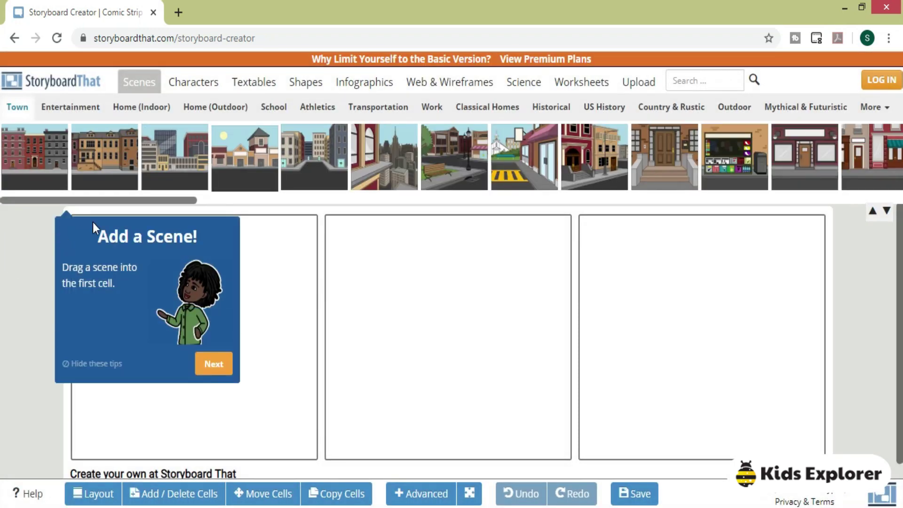
left_click(135, 79)
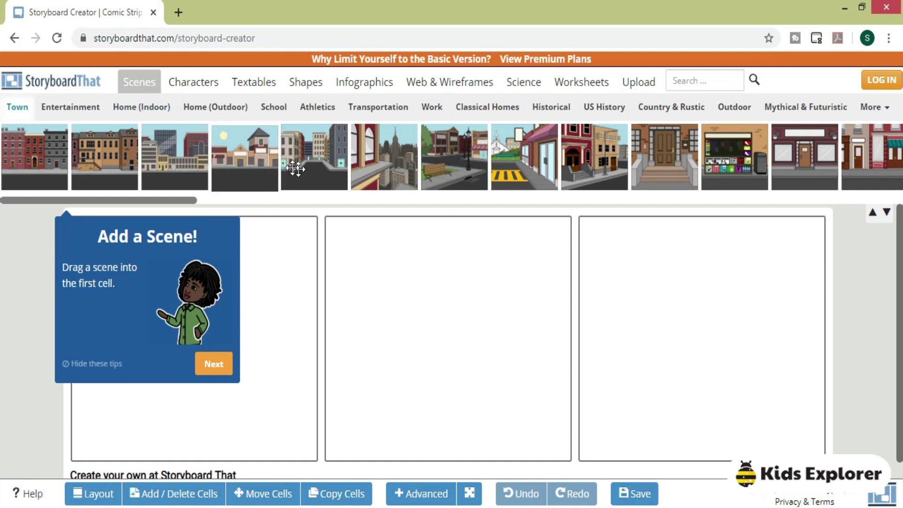
left_click_drag(271, 166, 261, 166)
left_click_drag(184, 191, 196, 204)
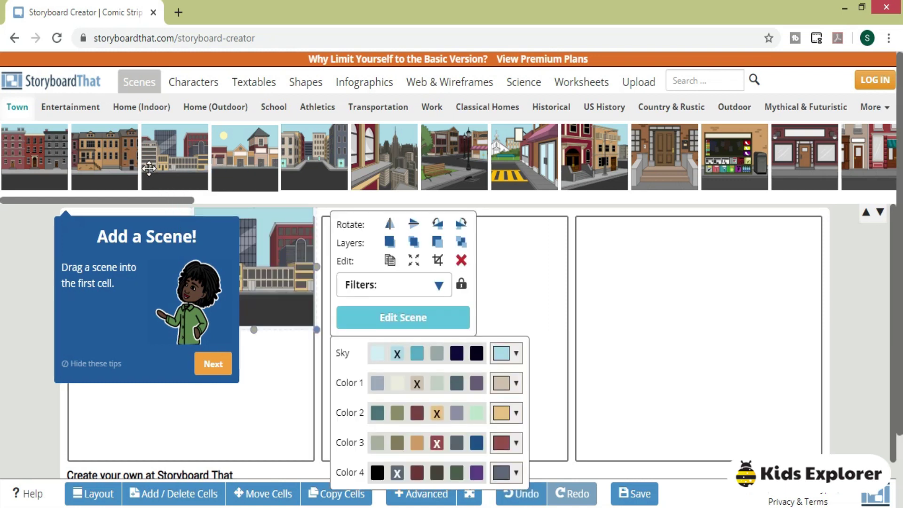
Step: Swap the city scene for the Home (Indoor) grey-walled bedroom and turn off tutorial tips
left_click(458, 262)
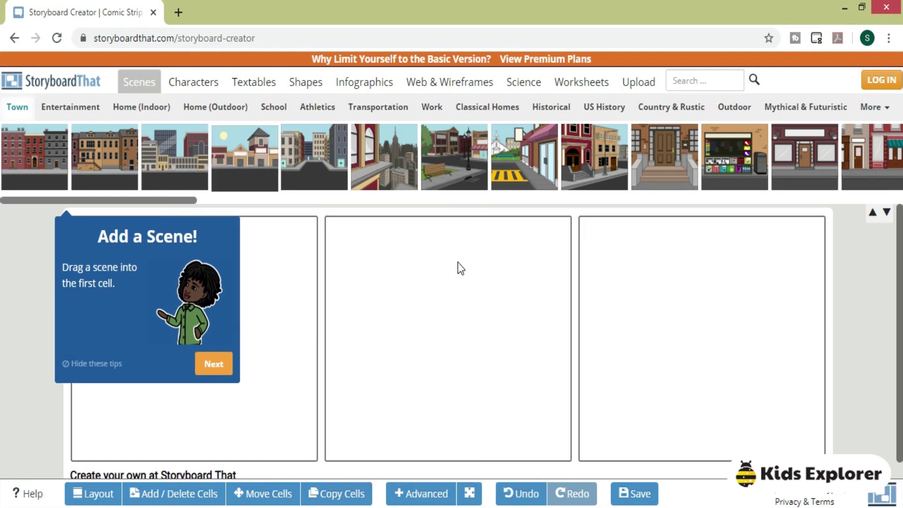
left_click(151, 113)
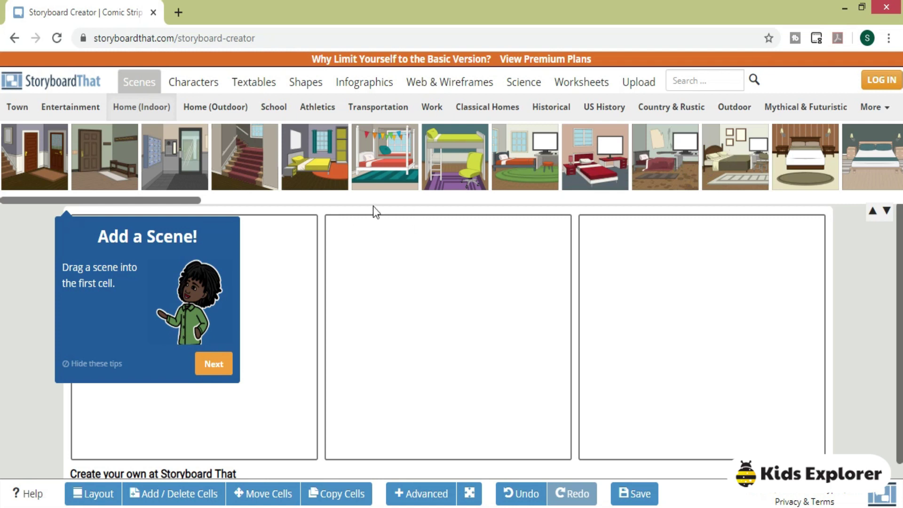
left_click_drag(169, 205, 303, 192)
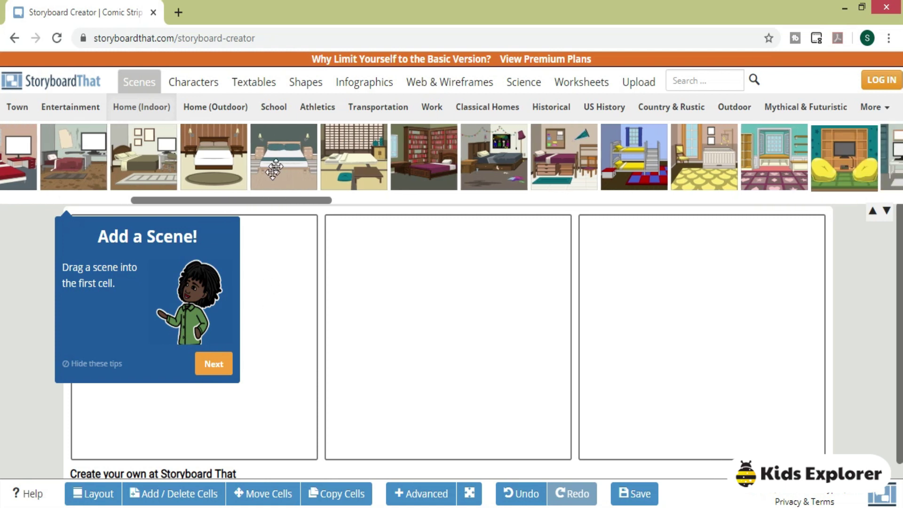
left_click_drag(283, 159, 279, 250)
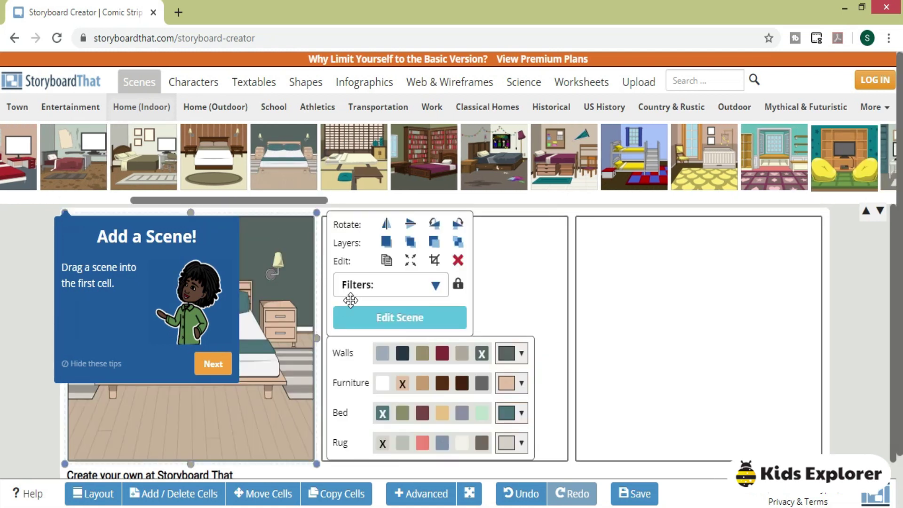
left_click(213, 363)
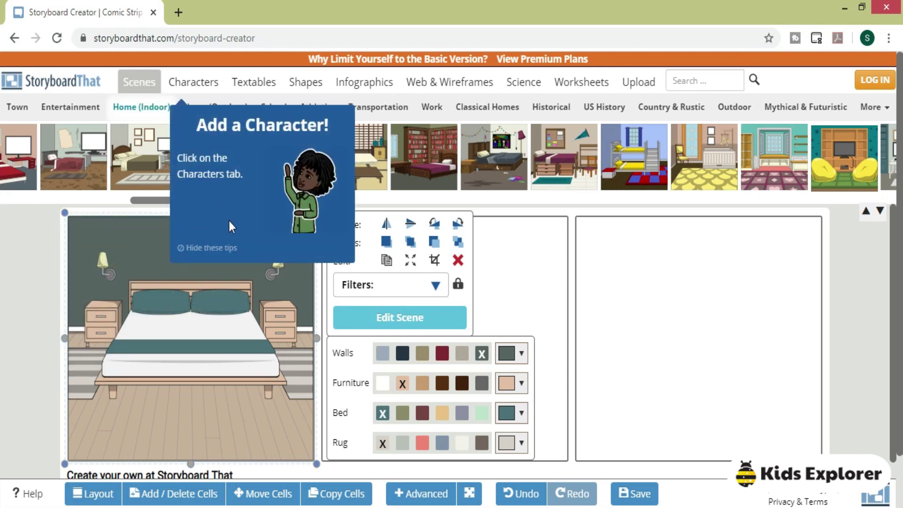
left_click(222, 251)
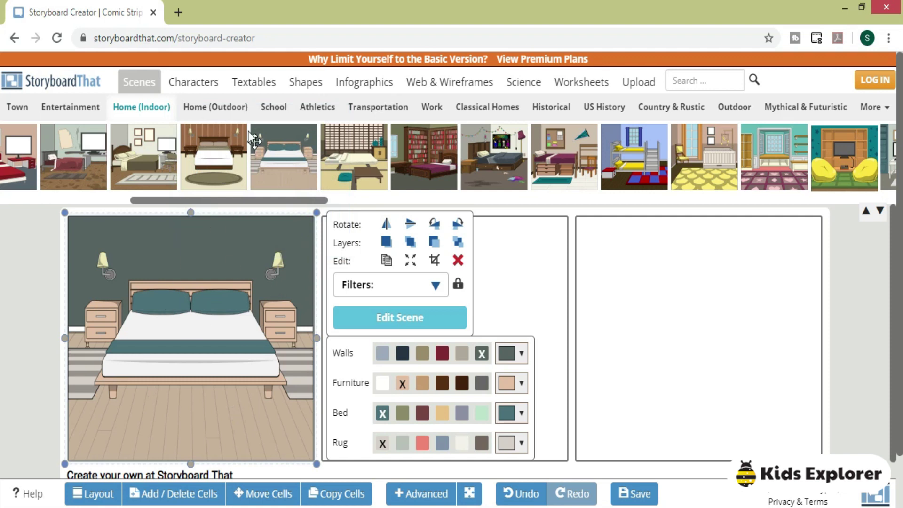
Step: Add the red-dress woman to the bedroom with brown hair and light skin
left_click(204, 83)
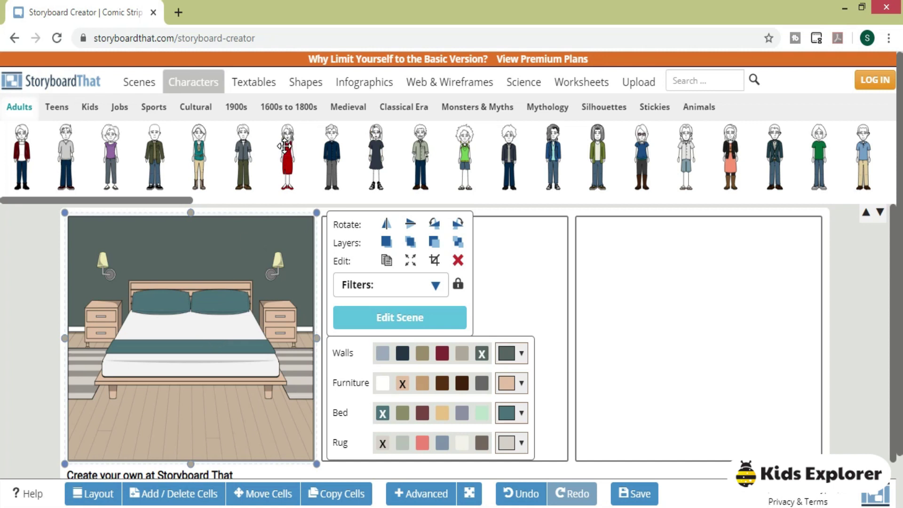
left_click(285, 146)
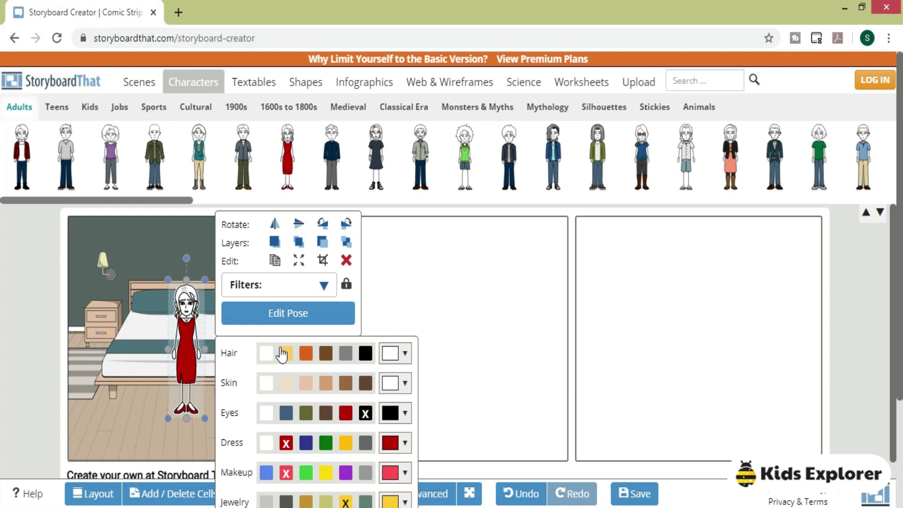
left_click(325, 355)
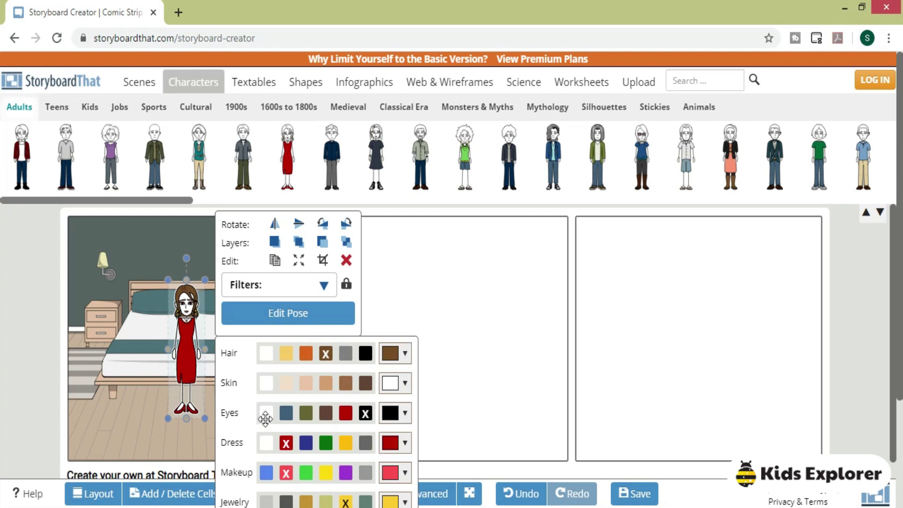
left_click(302, 389)
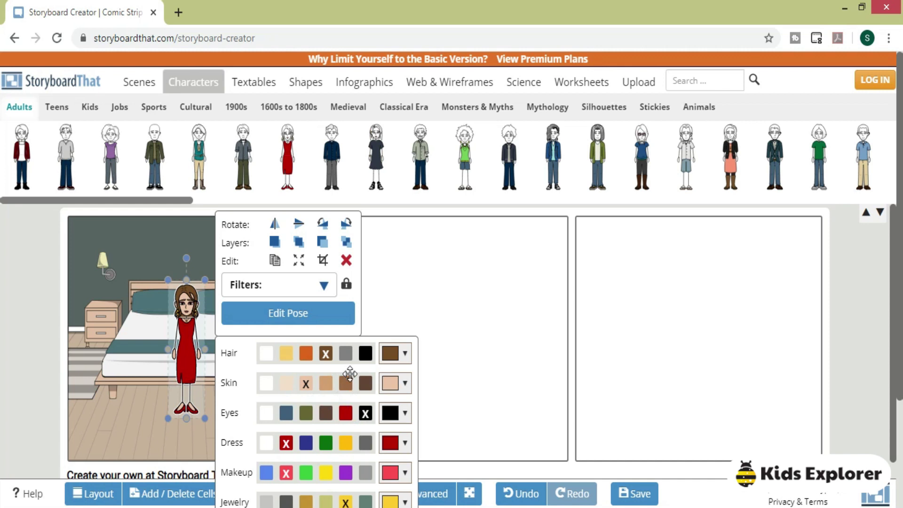
left_click(324, 286)
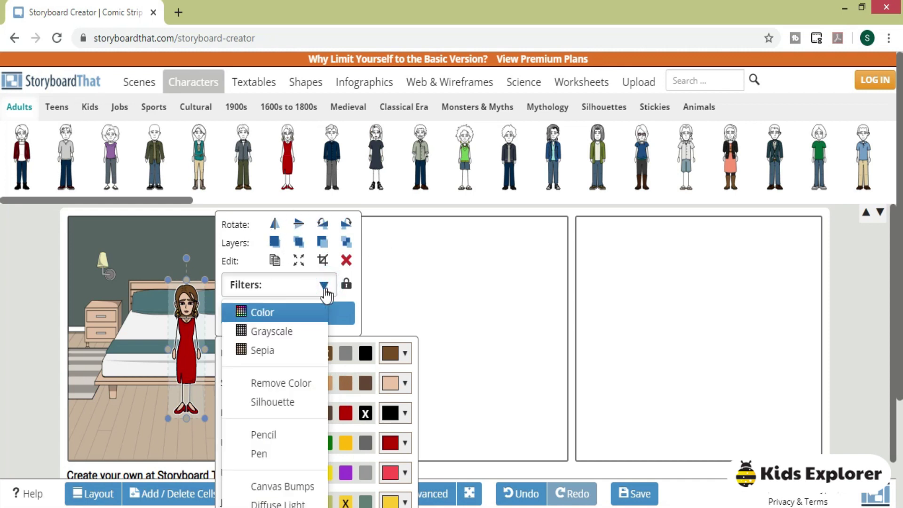
left_click(324, 287)
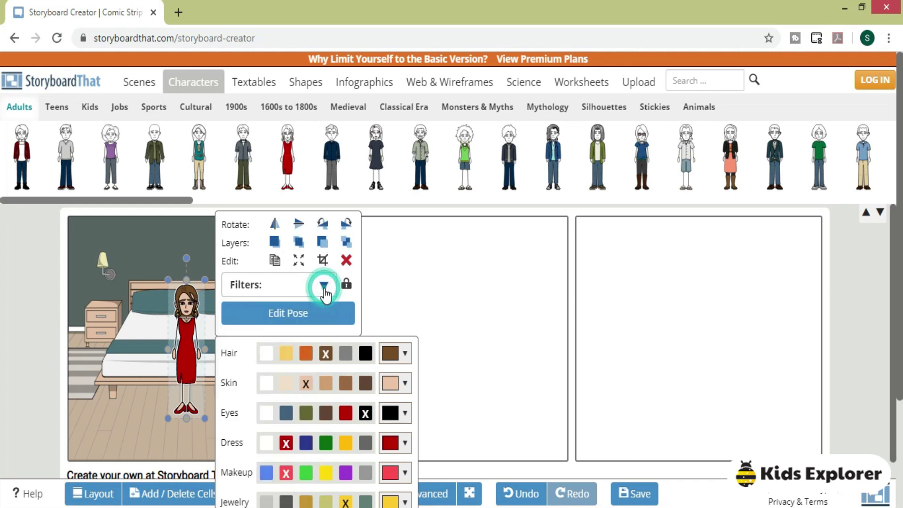
Step: Preview the woman's side view, head tilt and angry expression, reverting each to default
left_click(290, 312)
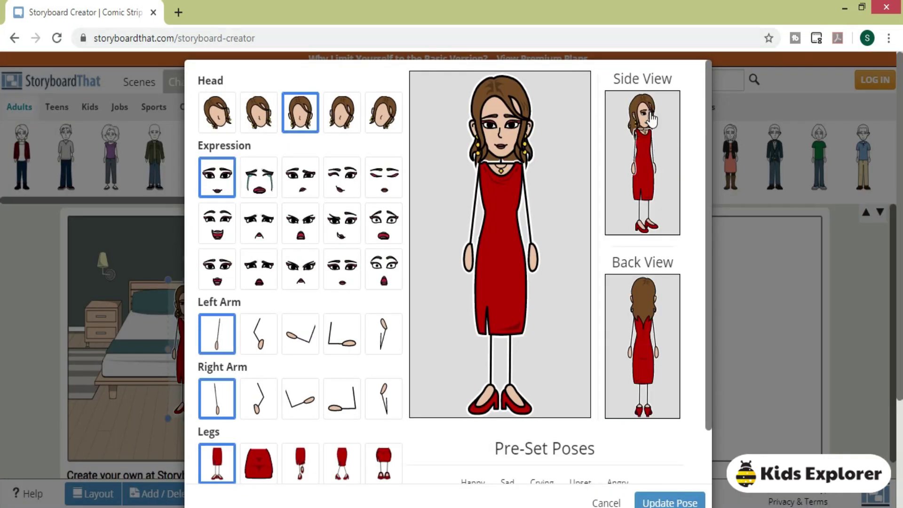
left_click(628, 232)
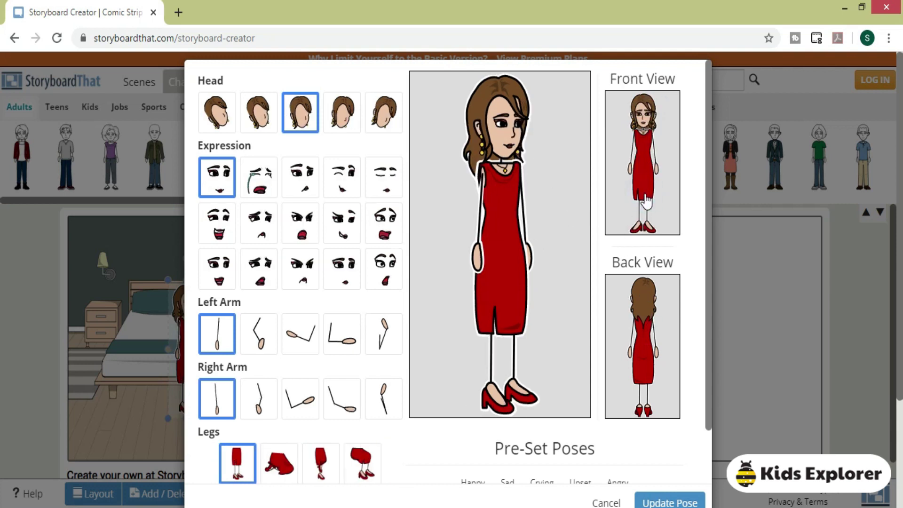
left_click(645, 201)
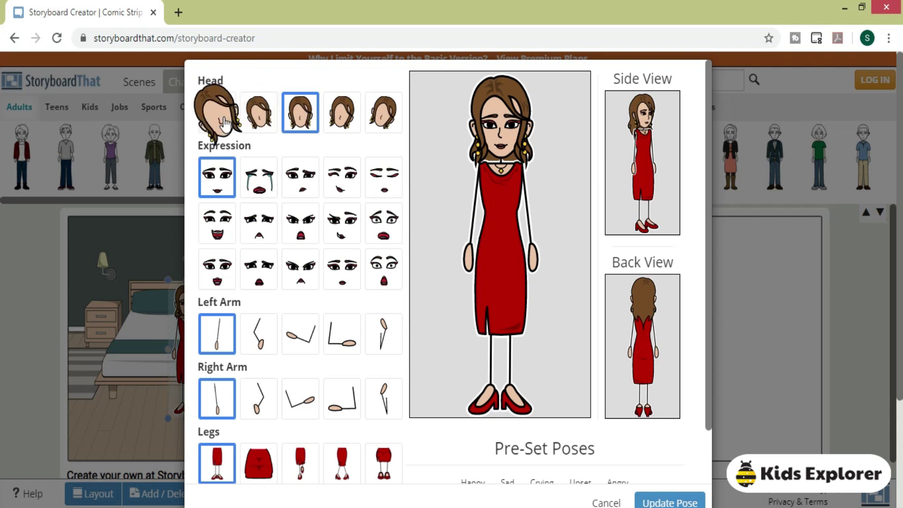
left_click(222, 119)
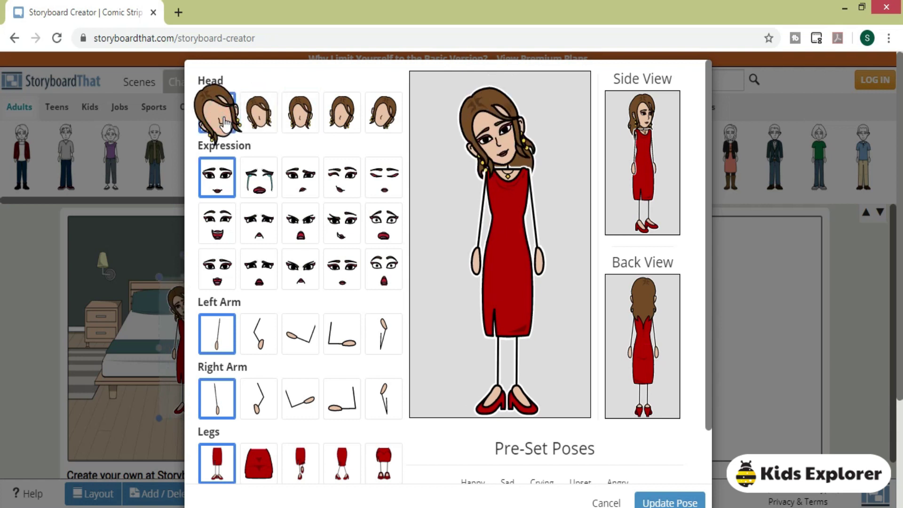
left_click(294, 116)
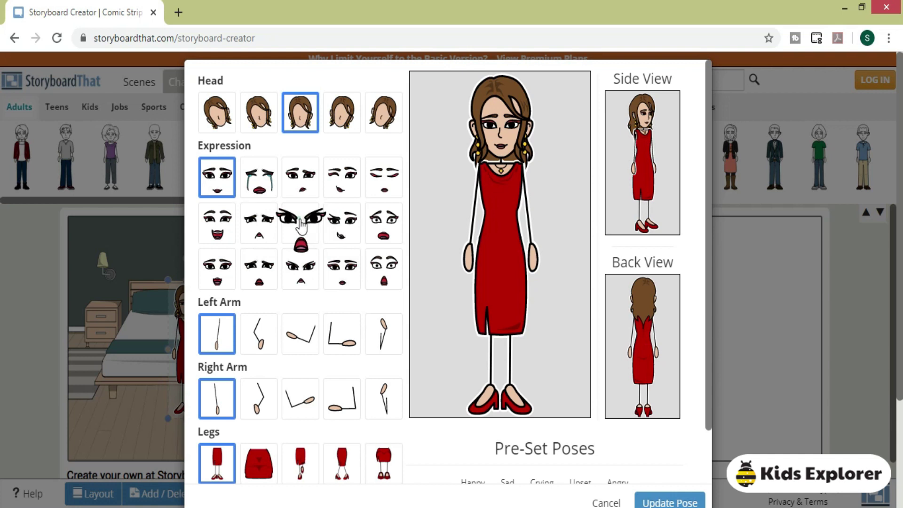
left_click(300, 224)
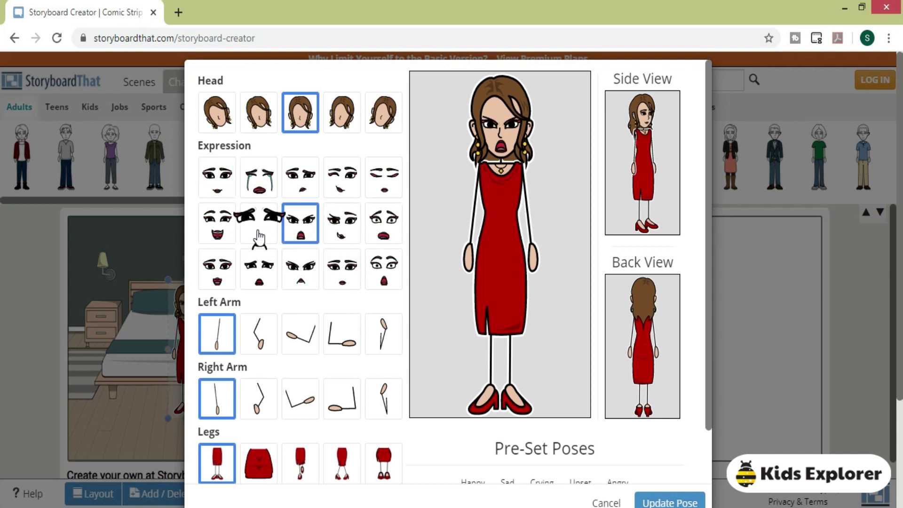
left_click(217, 189)
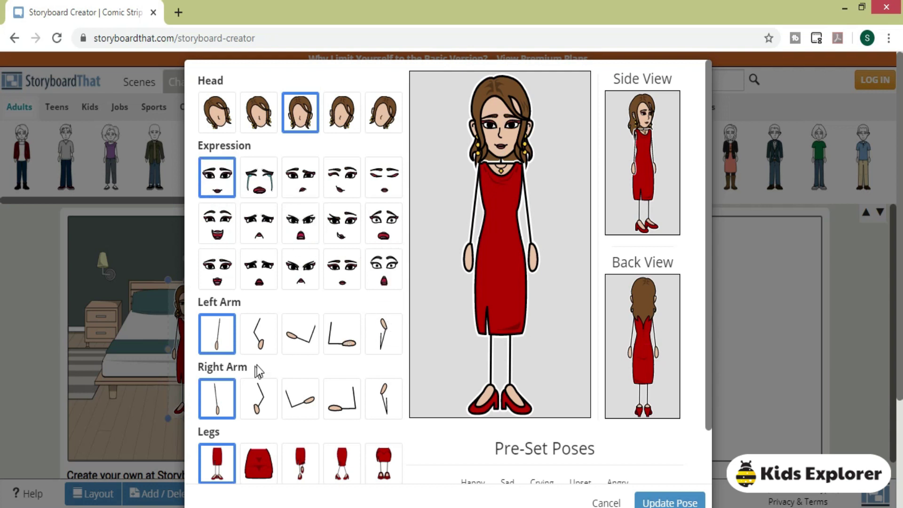
Step: Pose her with left hand on hip, right arm raised, and the long-dress legs
left_click(290, 344)
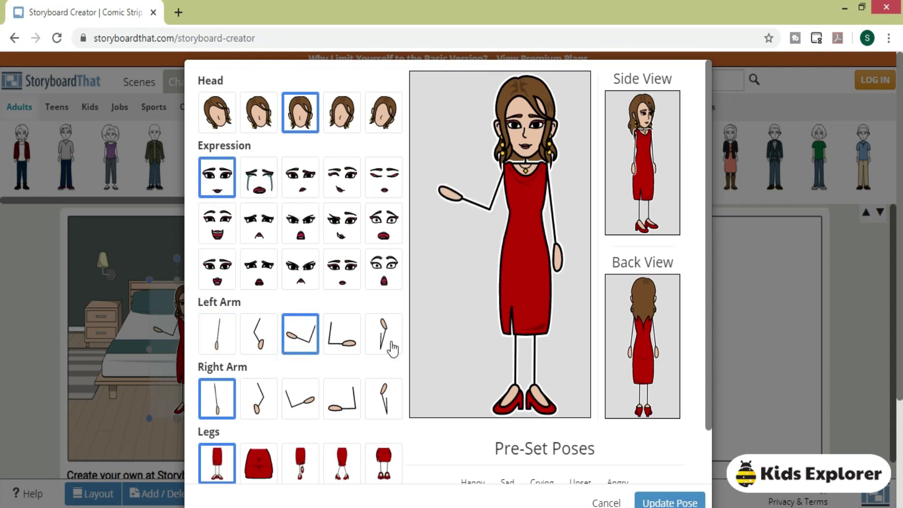
left_click(381, 346)
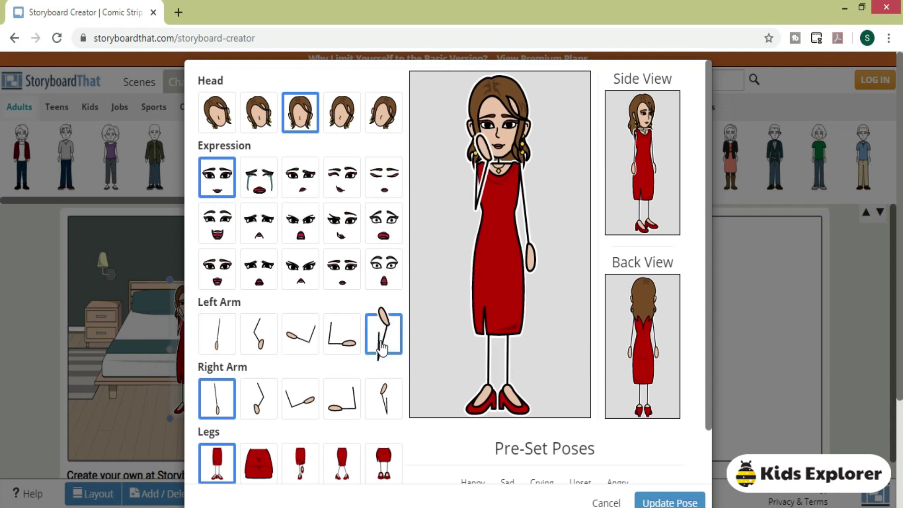
left_click(257, 335)
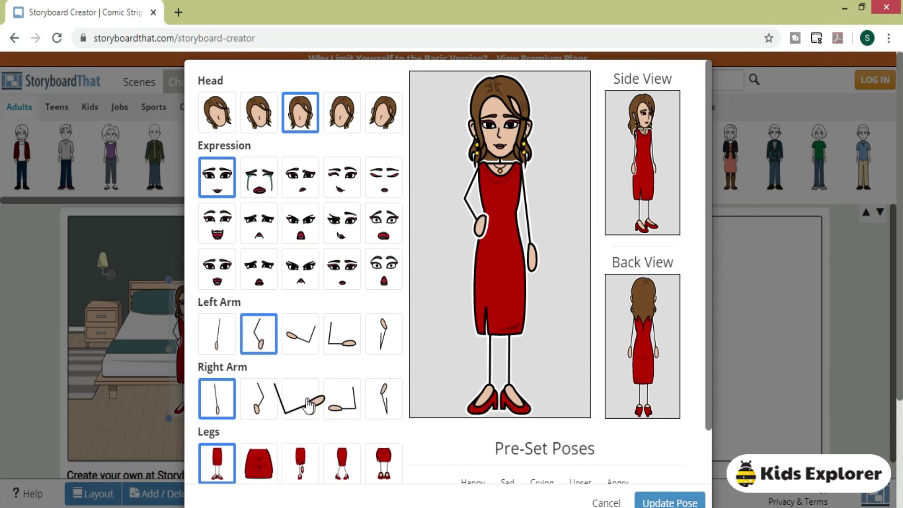
left_click(302, 407)
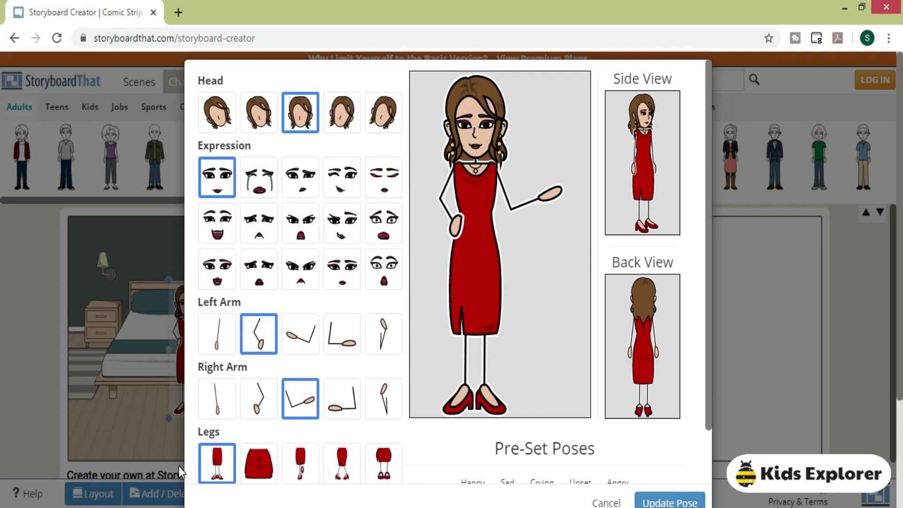
left_click(261, 480)
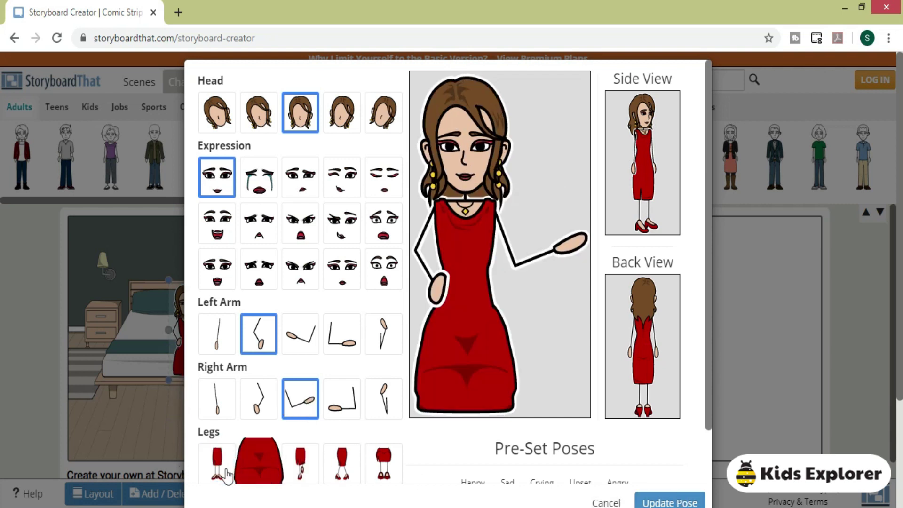
left_click(223, 471)
left_click(389, 458)
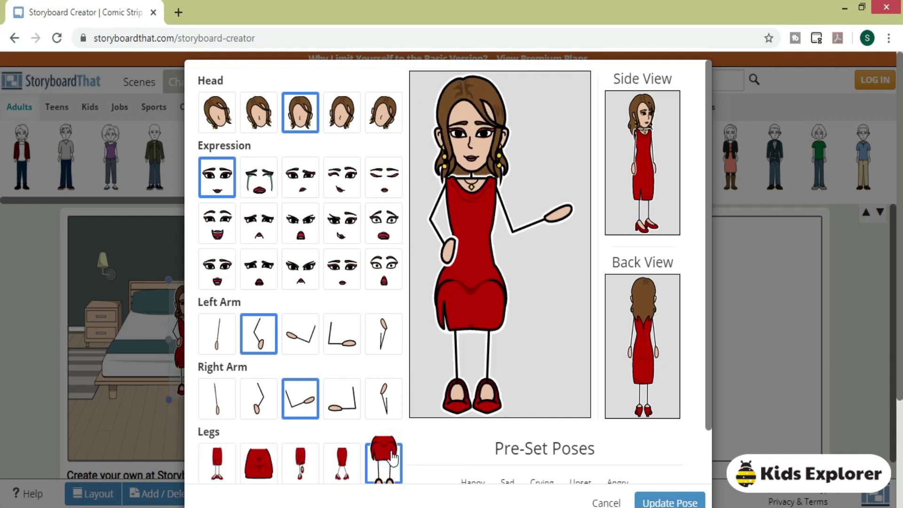
left_click(215, 462)
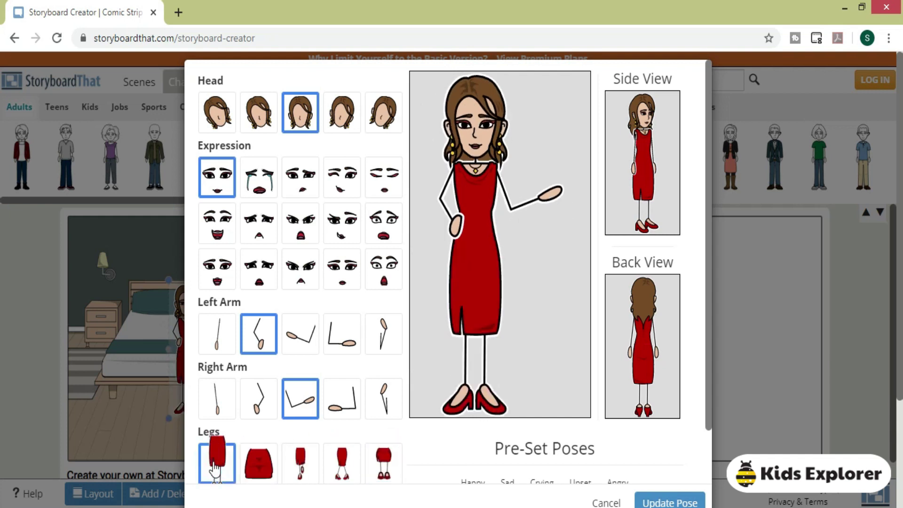
Step: Apply the pose, then shrink the woman in red and move her beside the bed's left side
left_click(682, 502)
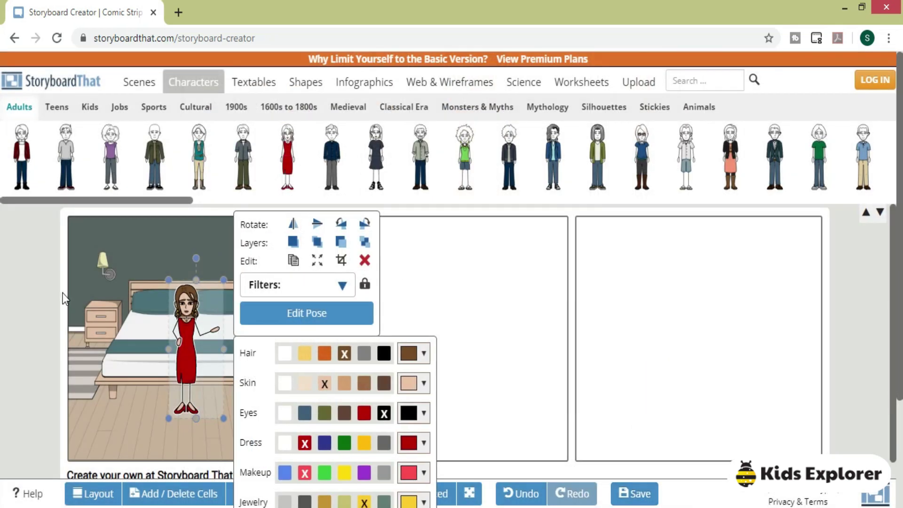
left_click(62, 298)
left_click(92, 300)
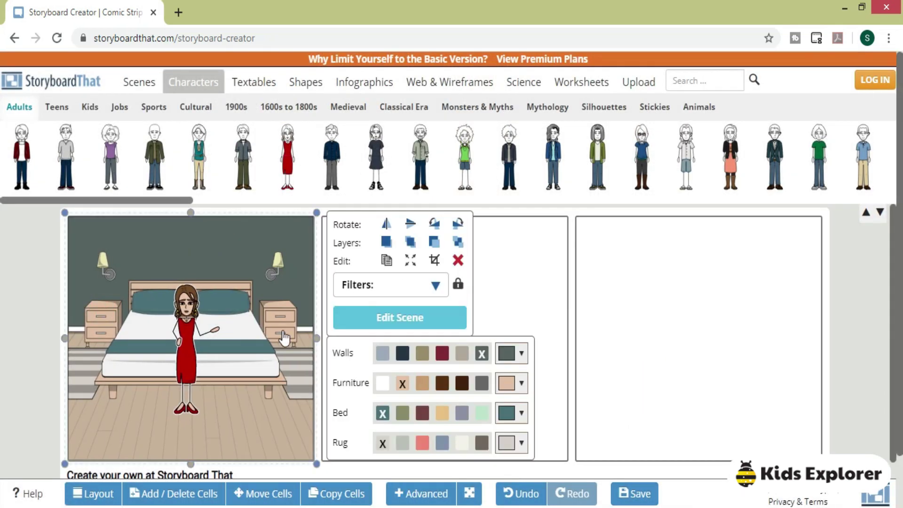
left_click(281, 315)
left_click(198, 353)
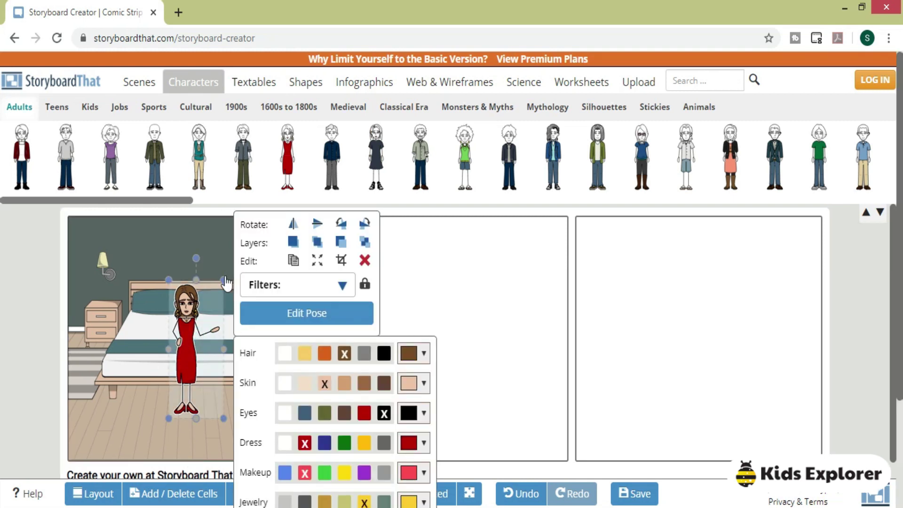
mouse_move(223, 279)
left_mouse_down()
mouse_move(201, 328)
mouse_move(220, 290)
left_mouse_up()
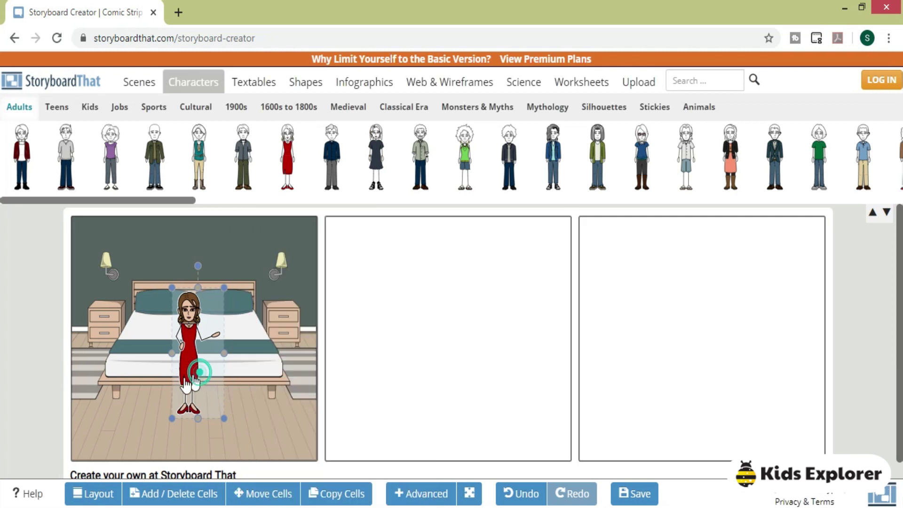
left_click_drag(202, 383, 144, 389)
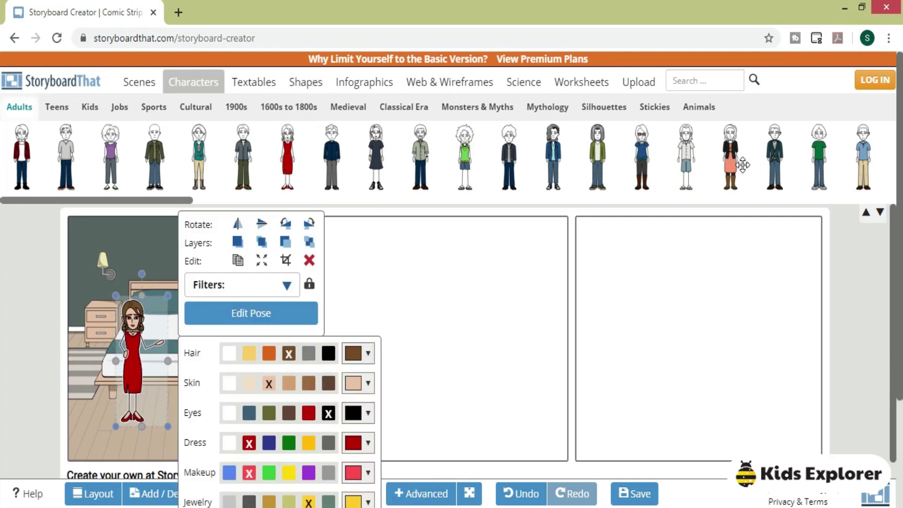
Step: Add the pink-skirted girl with brown hair and peach skin, and shrink her
left_click_drag(733, 164, 198, 356)
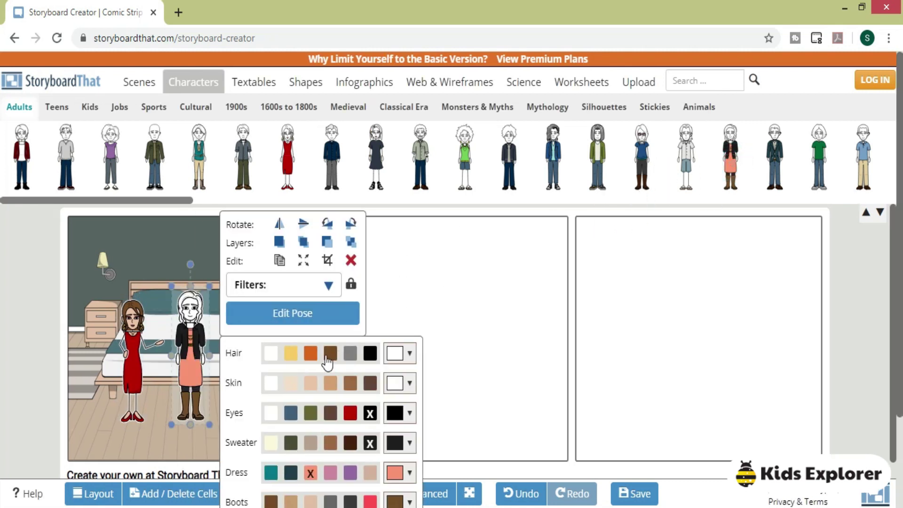
left_click(328, 356)
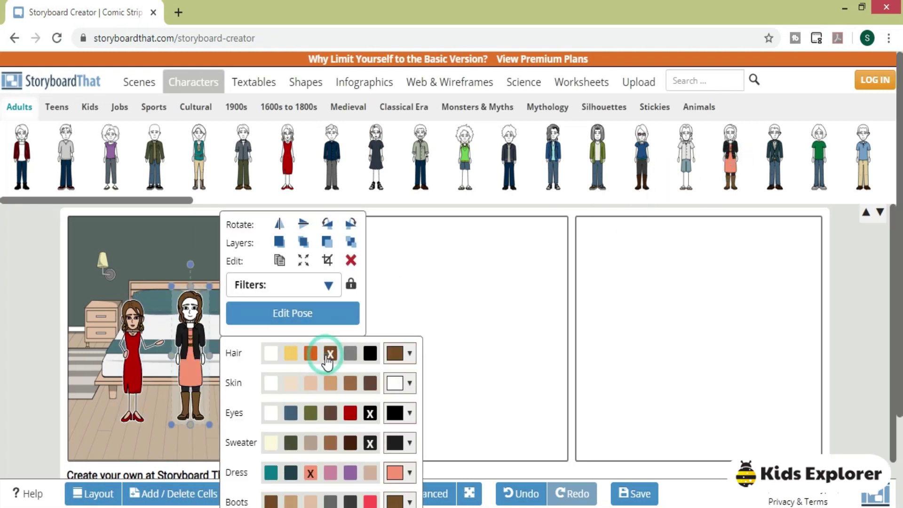
left_click(310, 388)
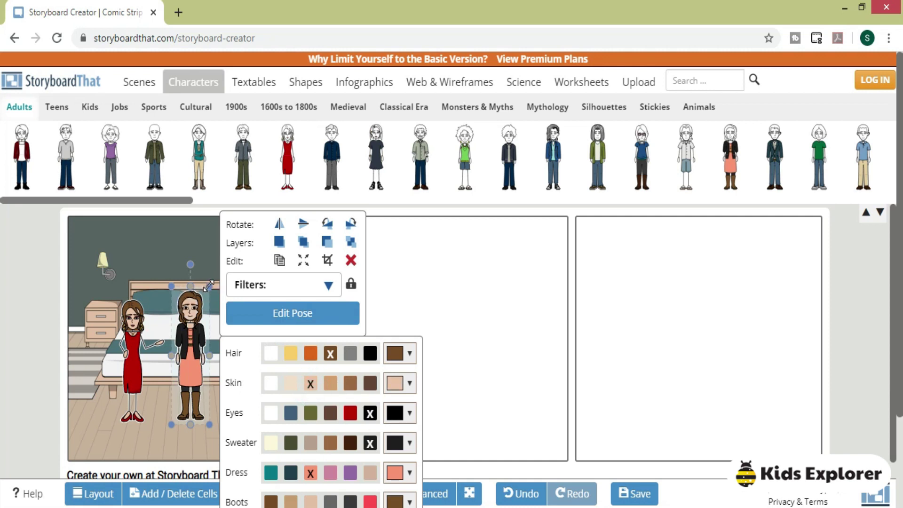
left_click_drag(209, 296, 198, 325)
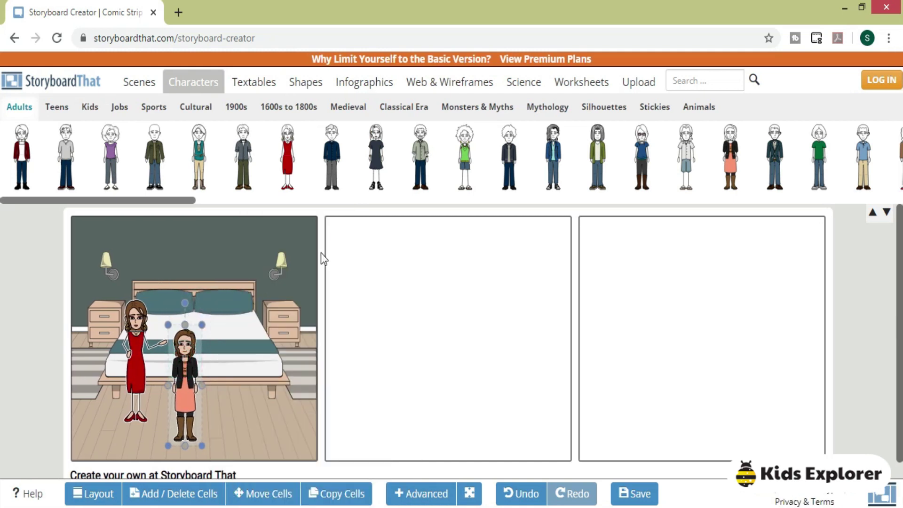
Step: Add the navy-shirted man with brown hair and peach skin beside the girl
left_click_drag(335, 152, 275, 341)
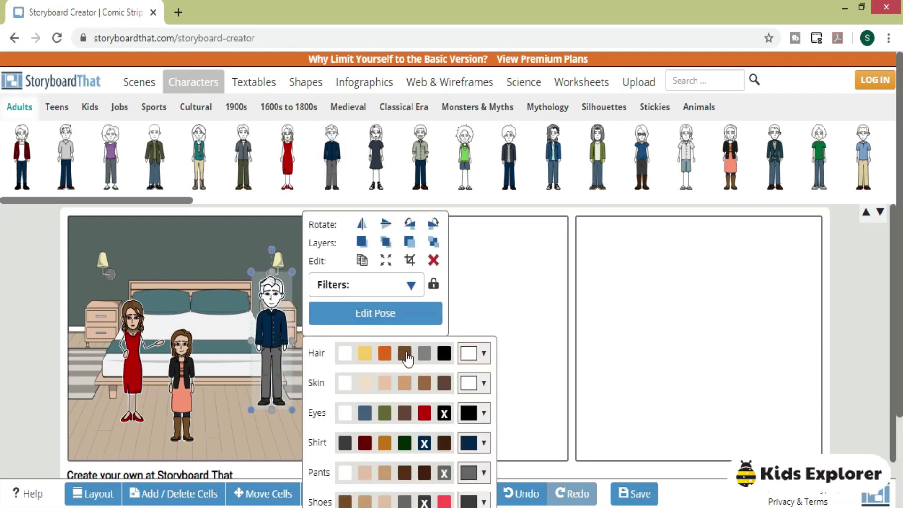
left_click(404, 353)
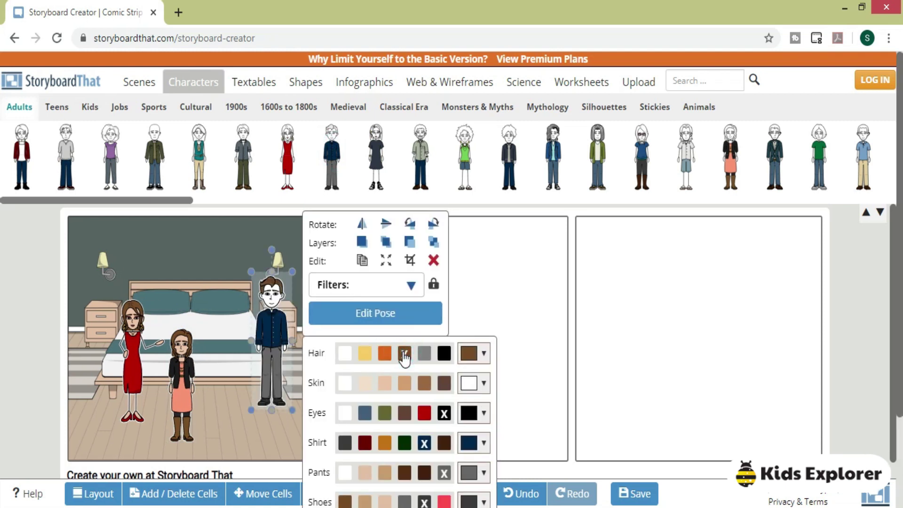
left_click(384, 382)
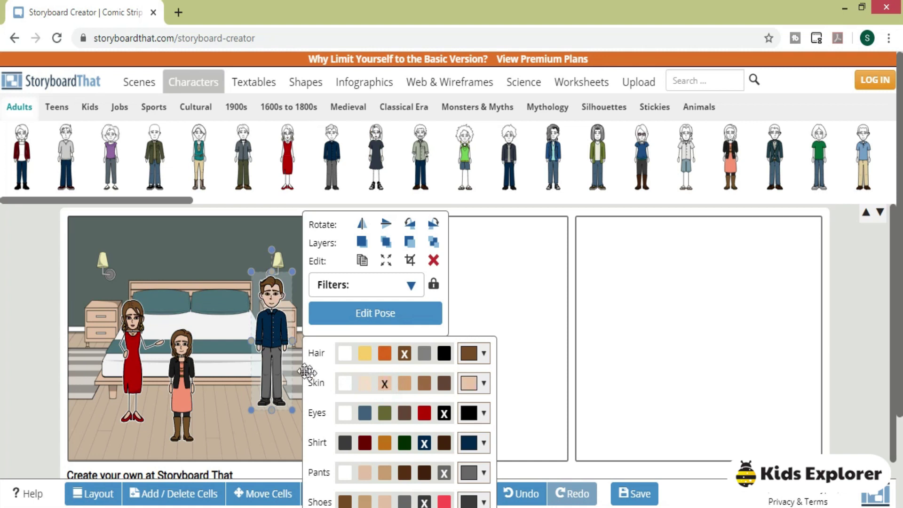
left_click_drag(268, 373, 230, 405)
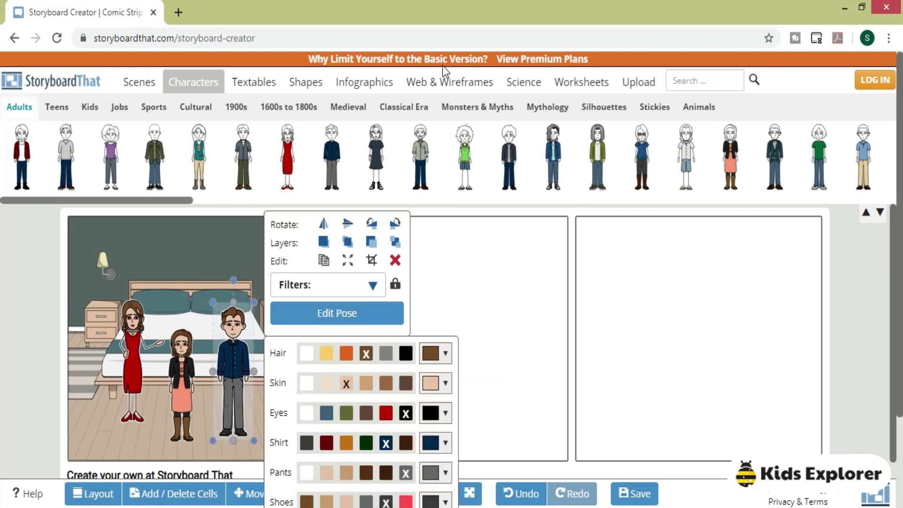
Step: Search the image library for 'bags', dismissing the premium popup after a failed first search
left_click(634, 82)
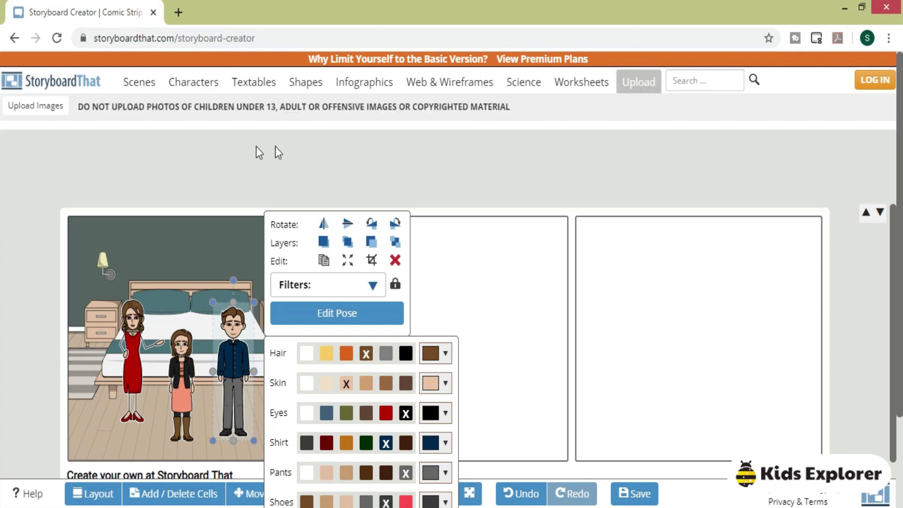
left_click(715, 87)
type("laguage")
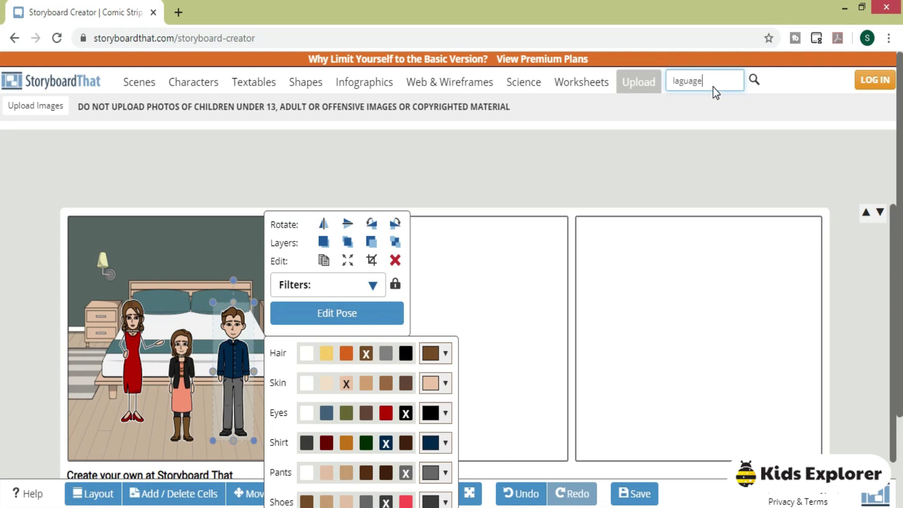
key("Return")
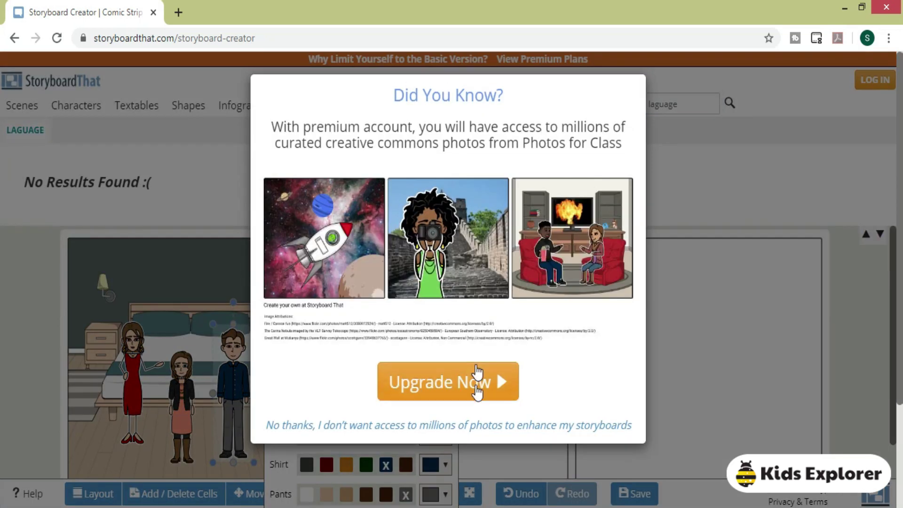
left_click(480, 429)
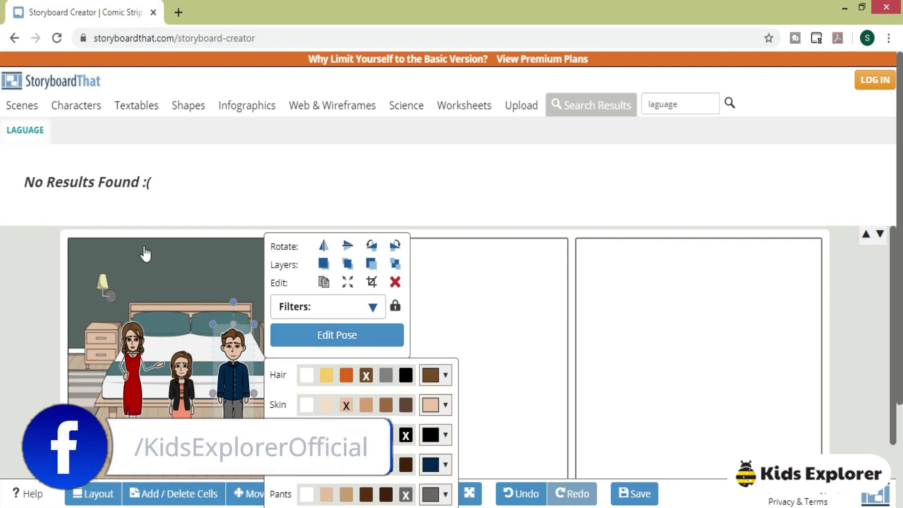
left_click(697, 105)
type("h")
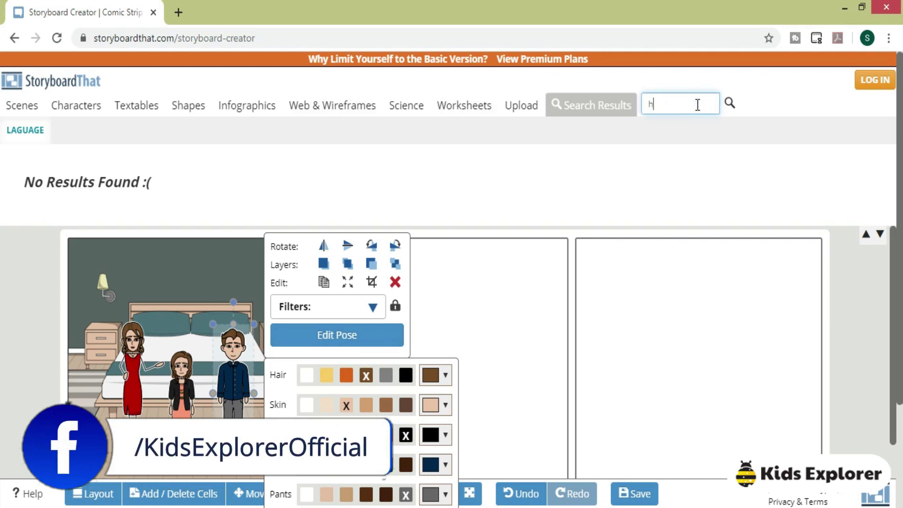
key("BackSpace")
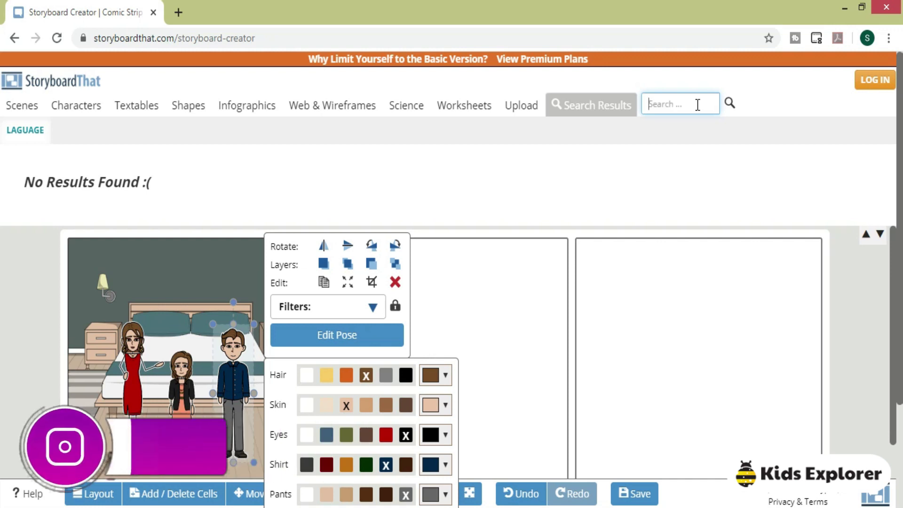
type("bags")
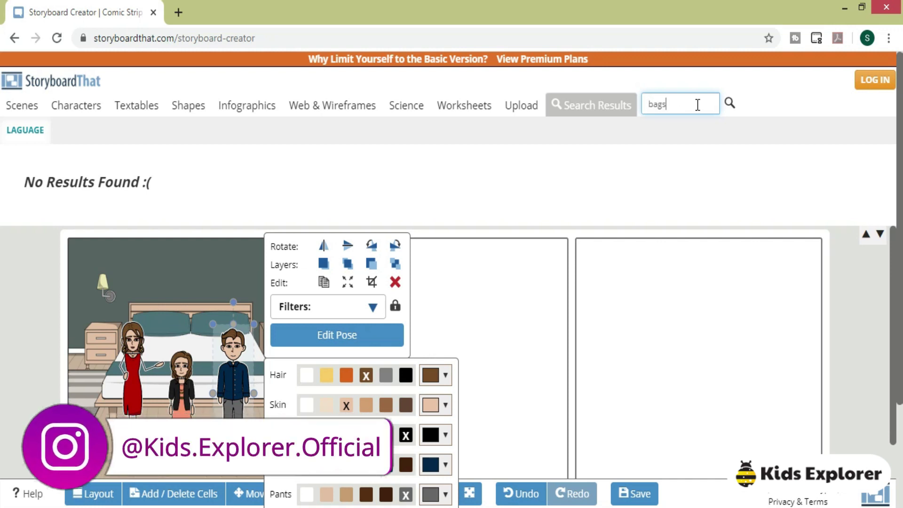
key("Return")
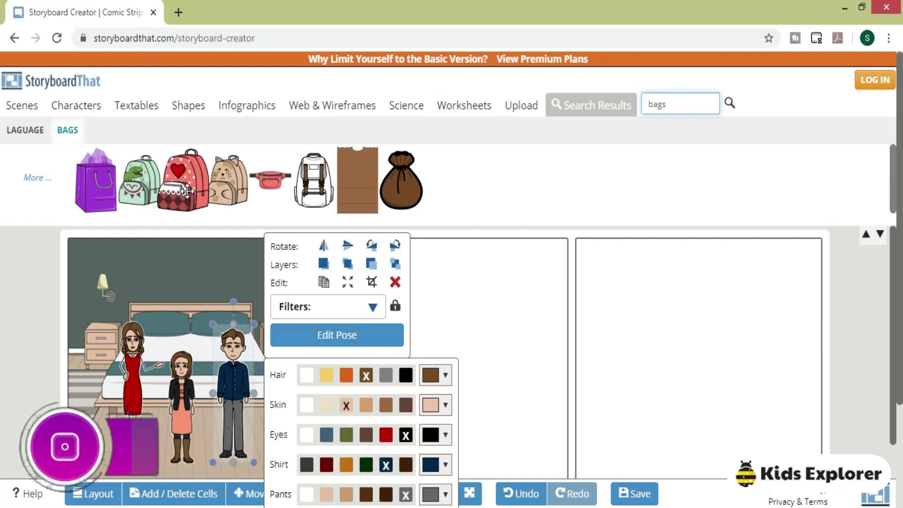
Step: Add the red backpack to the bedroom, resize it and set it beside the man
mouse_move(185, 193)
left_mouse_down()
mouse_move(177, 288)
mouse_move(127, 402)
left_mouse_up()
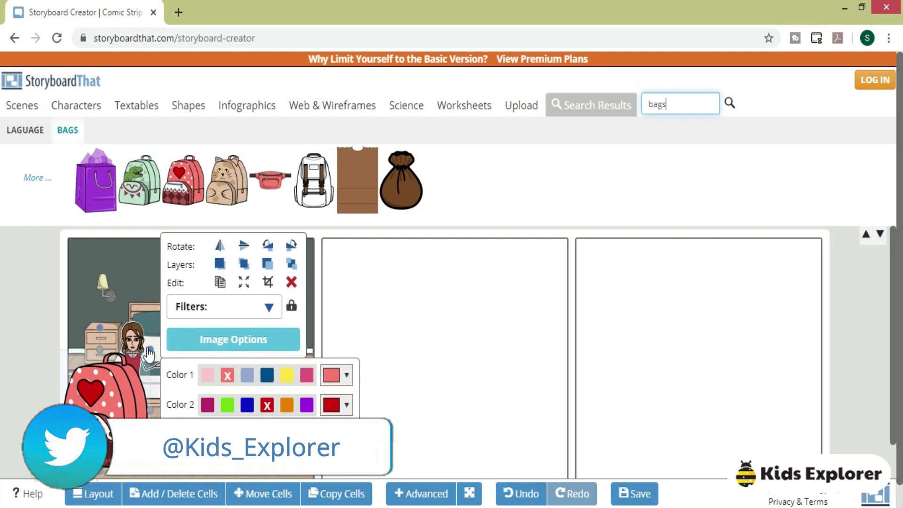
mouse_move(148, 346)
left_mouse_down()
mouse_move(98, 404)
mouse_move(309, 380)
left_mouse_up()
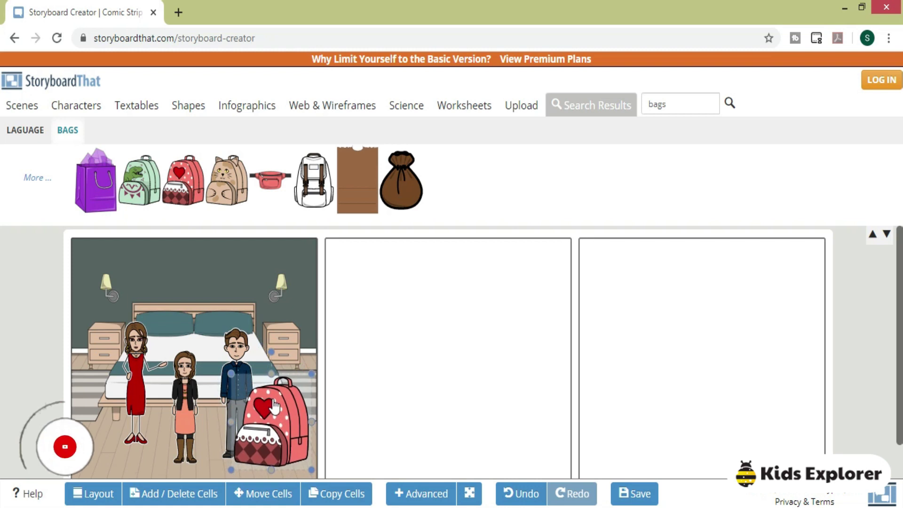
left_click_drag(310, 380, 283, 413)
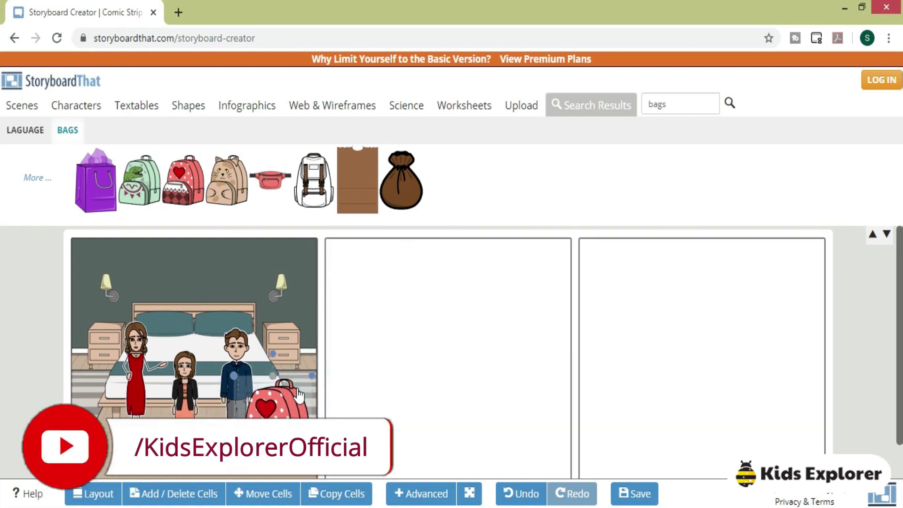
right_click(280, 395)
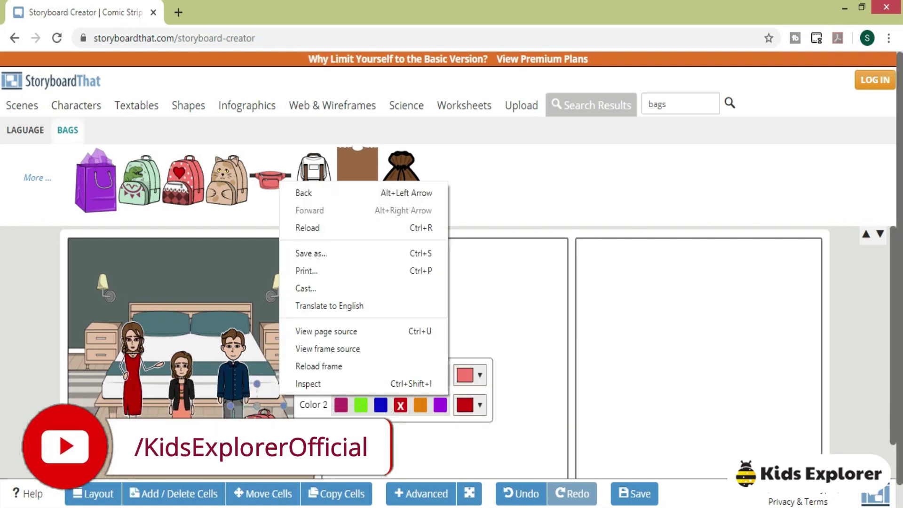
left_click(269, 403)
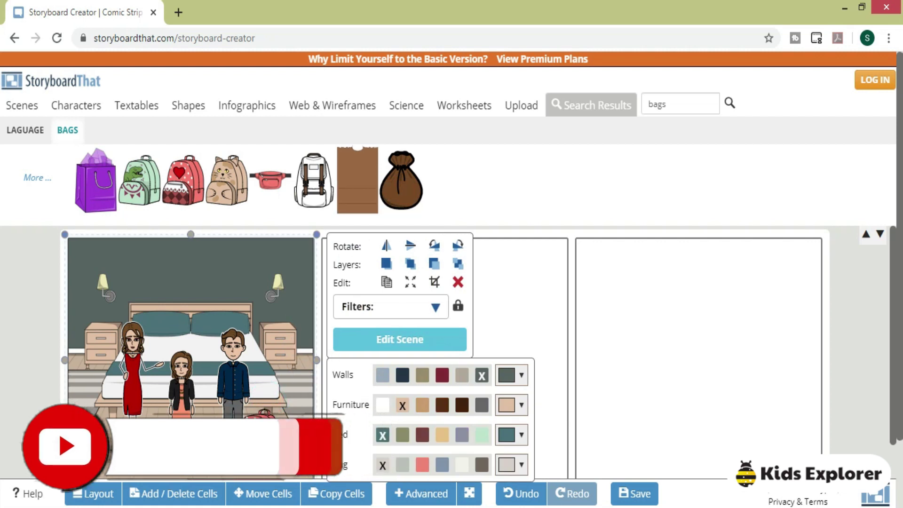
Step: Add the green dinosaur backpack, shrink it and place it beside the girl
left_click(138, 185)
left_click_drag(134, 190, 115, 437)
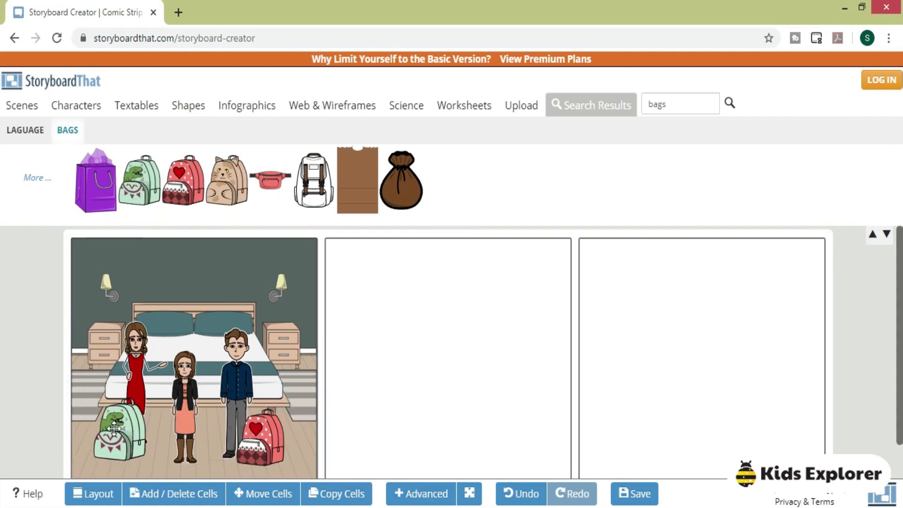
left_click_drag(161, 365, 111, 425)
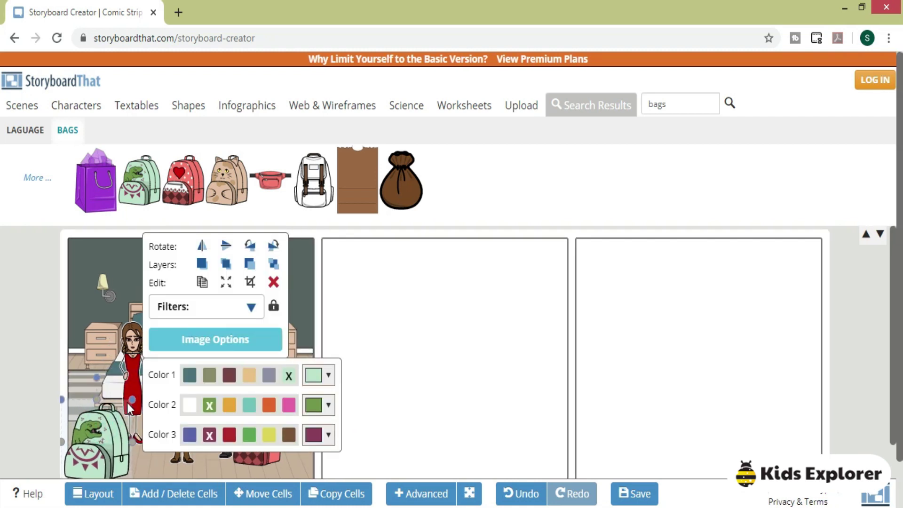
right_click(128, 405)
left_click(104, 378)
left_click(97, 455)
left_click_drag(97, 456, 142, 443)
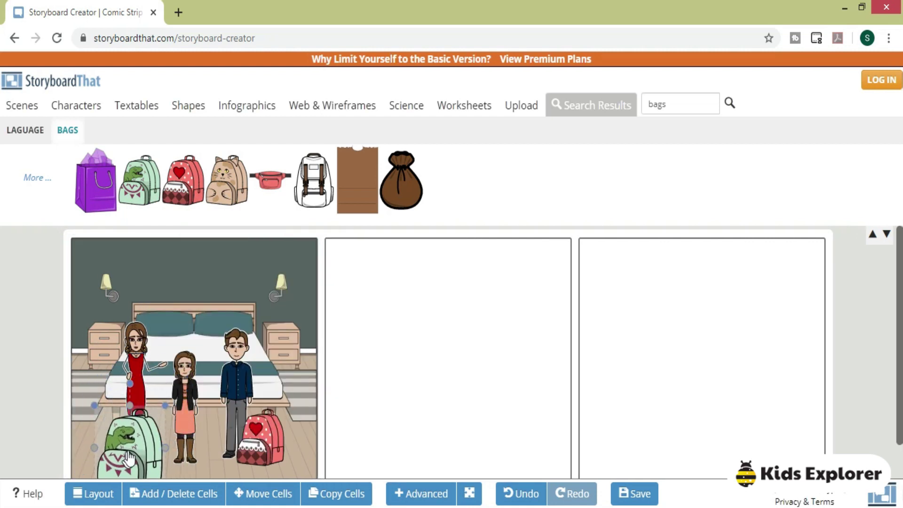
left_click_drag(170, 394, 162, 401)
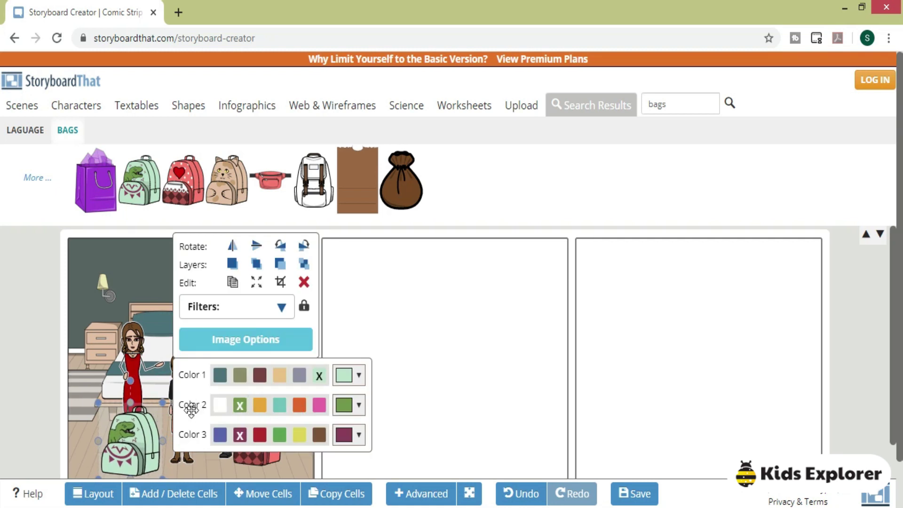
Step: Recolour the dinosaur backpack: pink Color 2, red Color 3, light-green body
left_click(300, 376)
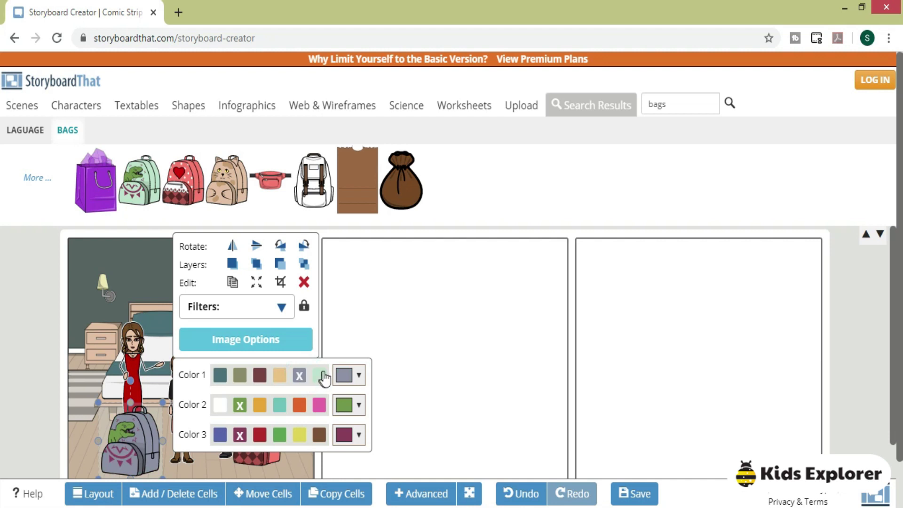
left_click(319, 405)
left_click(260, 435)
left_click(320, 382)
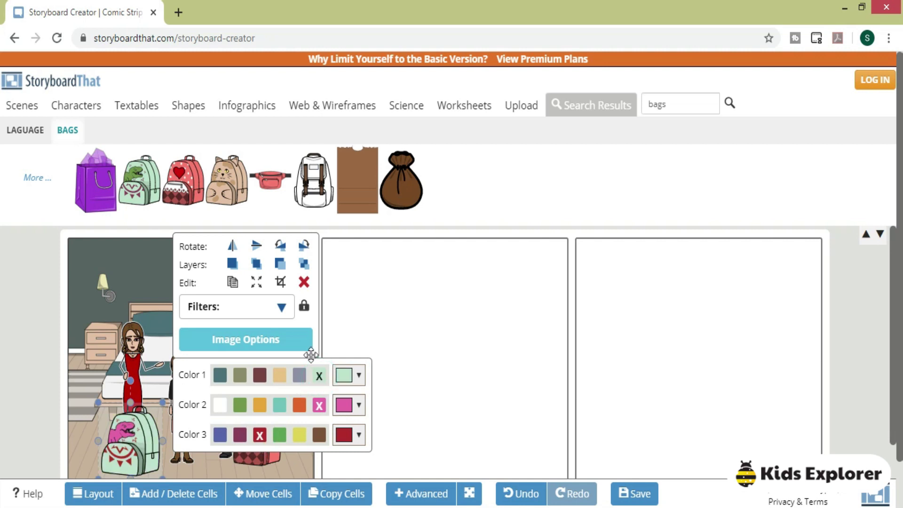
left_click(161, 332)
left_click(461, 314)
left_click(512, 321)
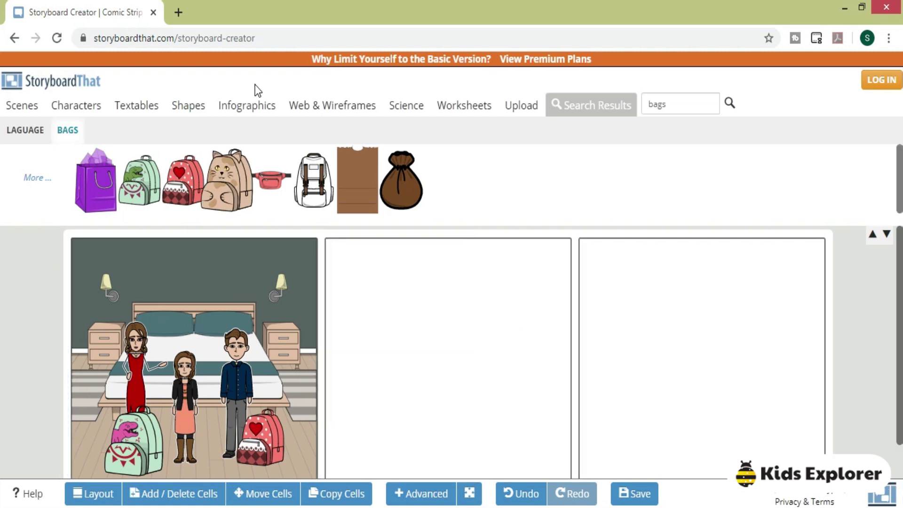
Step: Place the first Entertainment scene, a hall with escalator and green bench, in cell two
left_click(21, 106)
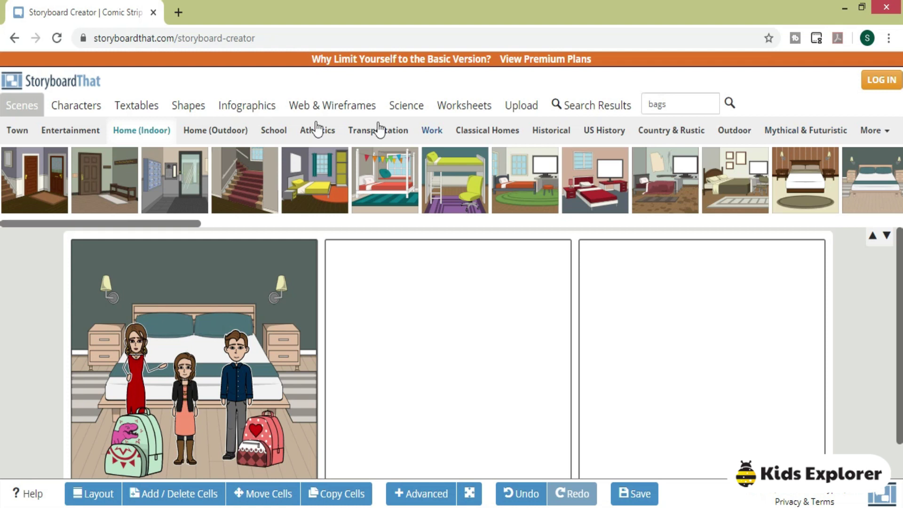
left_click(67, 130)
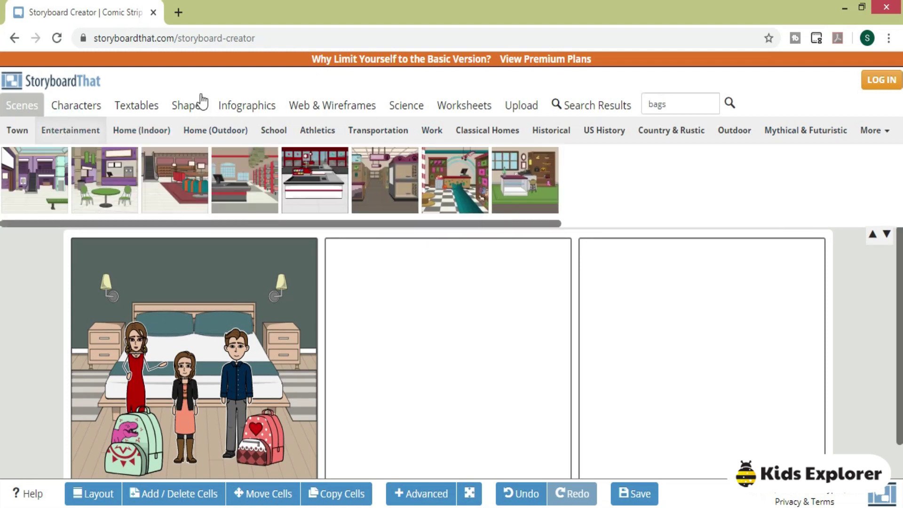
left_click(875, 135)
left_click(832, 229)
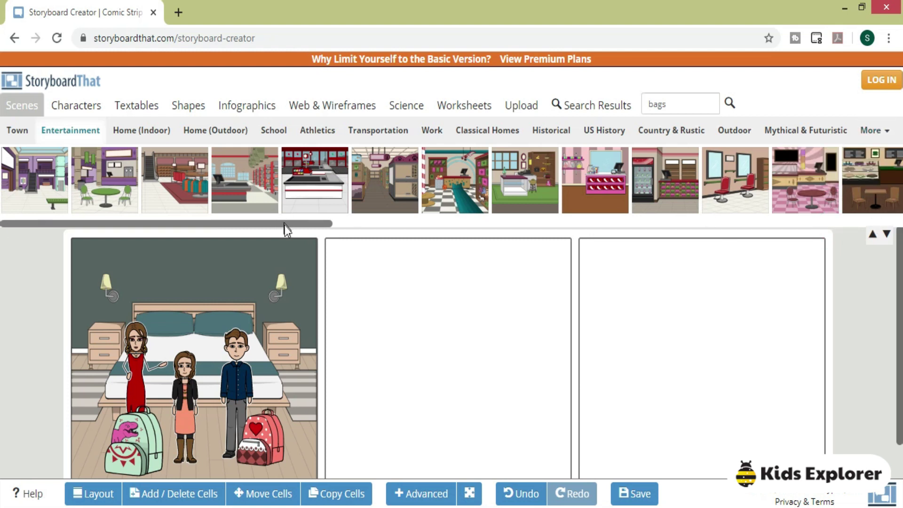
left_click_drag(285, 225, 502, 203)
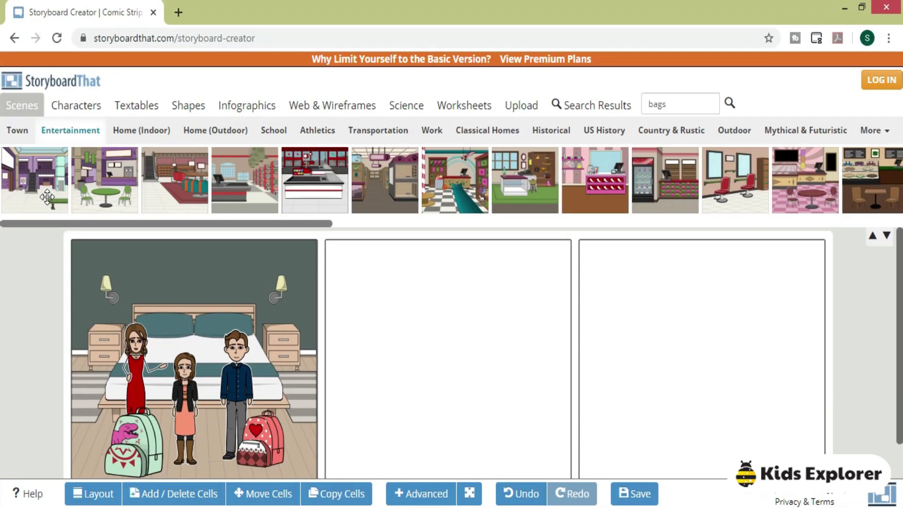
left_click_drag(47, 197, 422, 341)
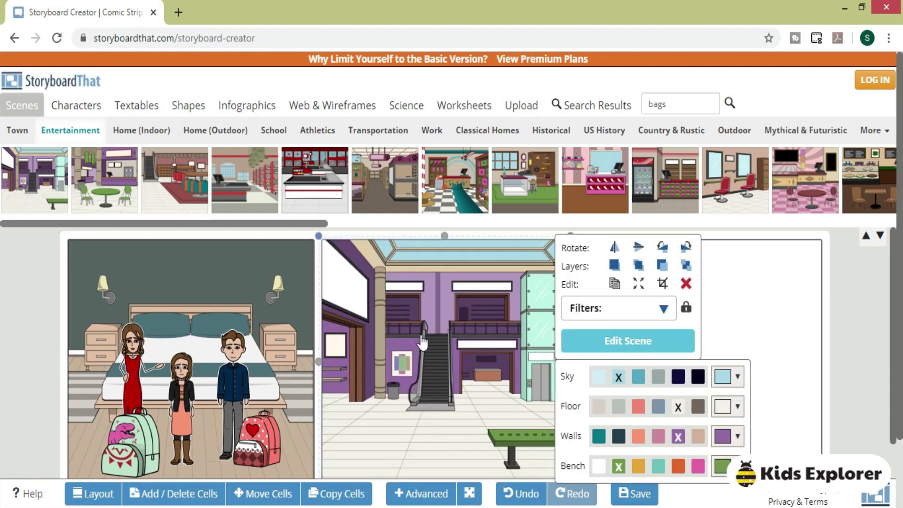
Step: Duplicate the man and move his copy into the second panel
left_click(90, 110)
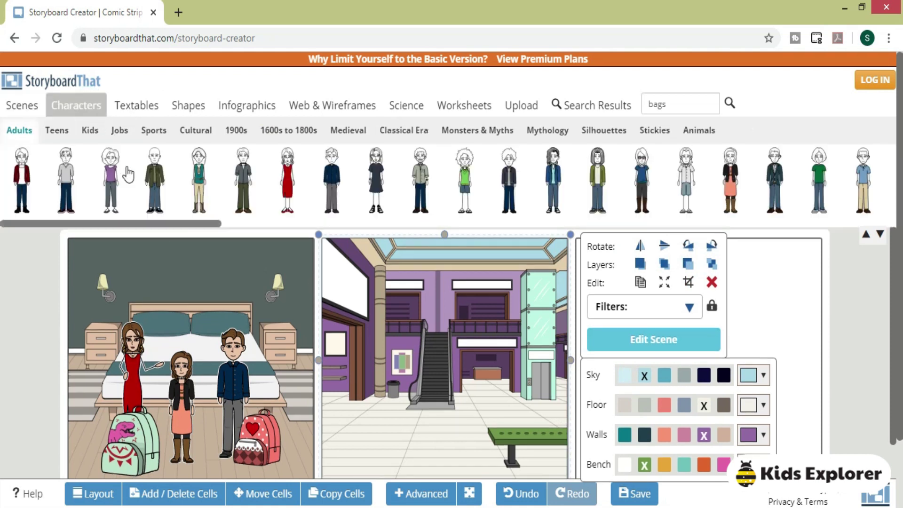
left_click(235, 376)
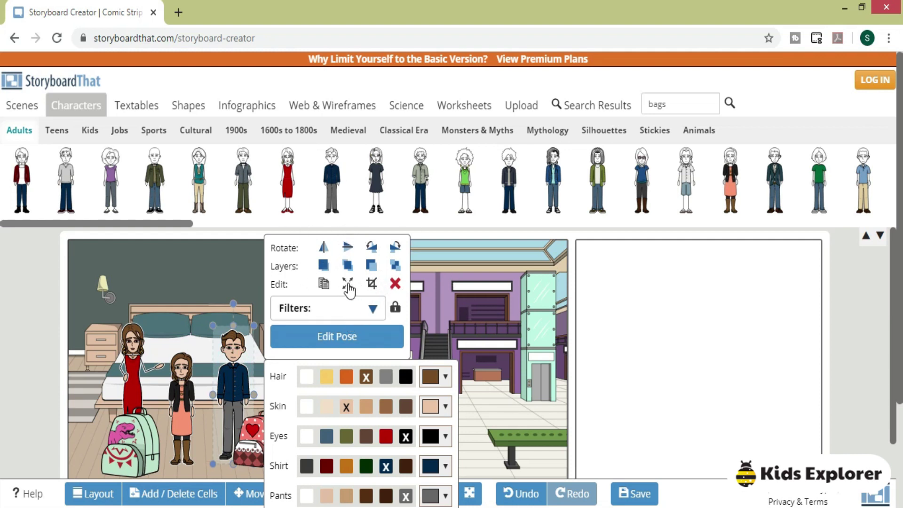
left_click(326, 285)
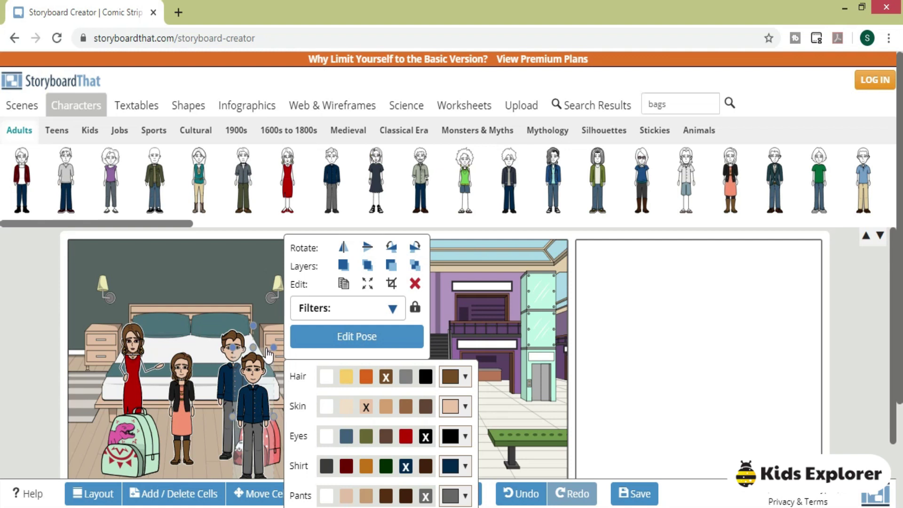
left_click(256, 390)
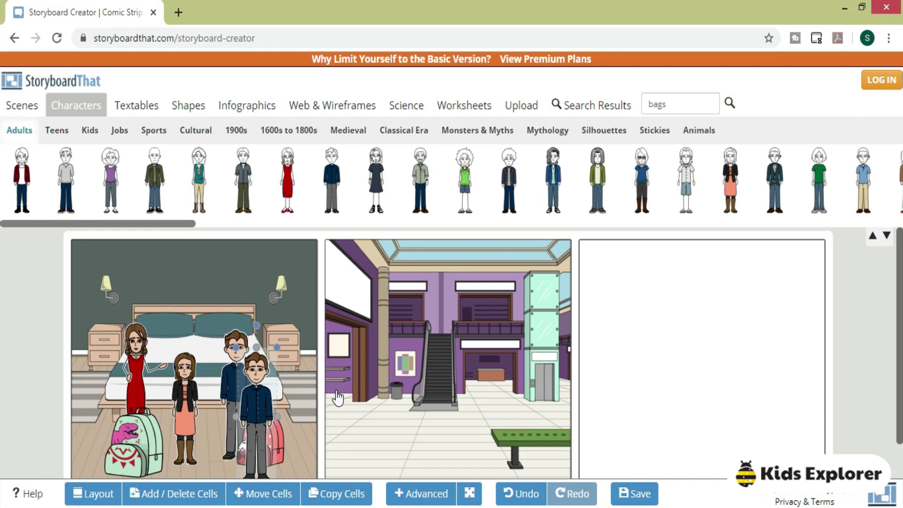
left_click_drag(337, 399, 404, 331)
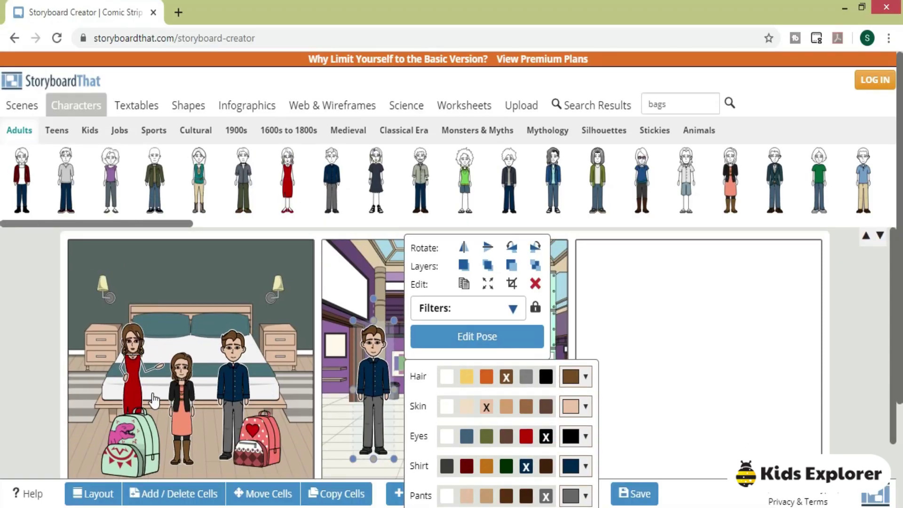
Step: Duplicate the girl and move her copy into the second panel
left_click(186, 399)
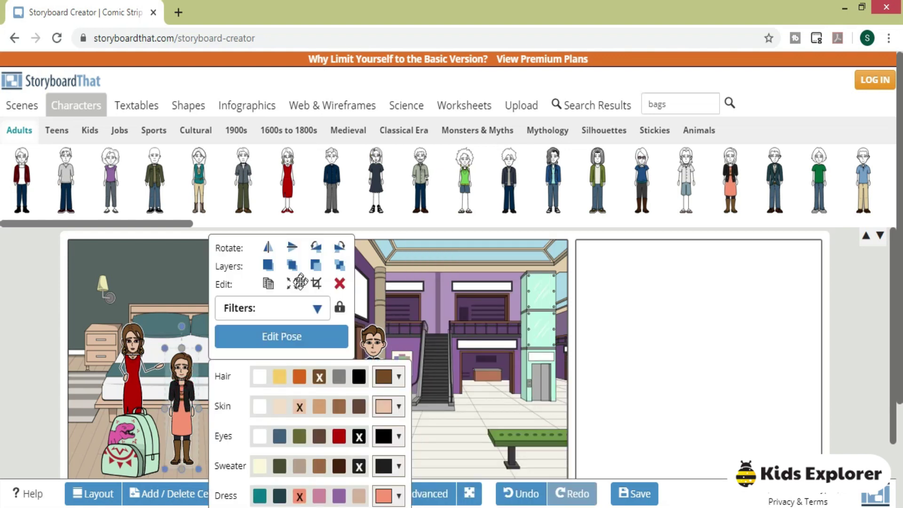
left_click(268, 285)
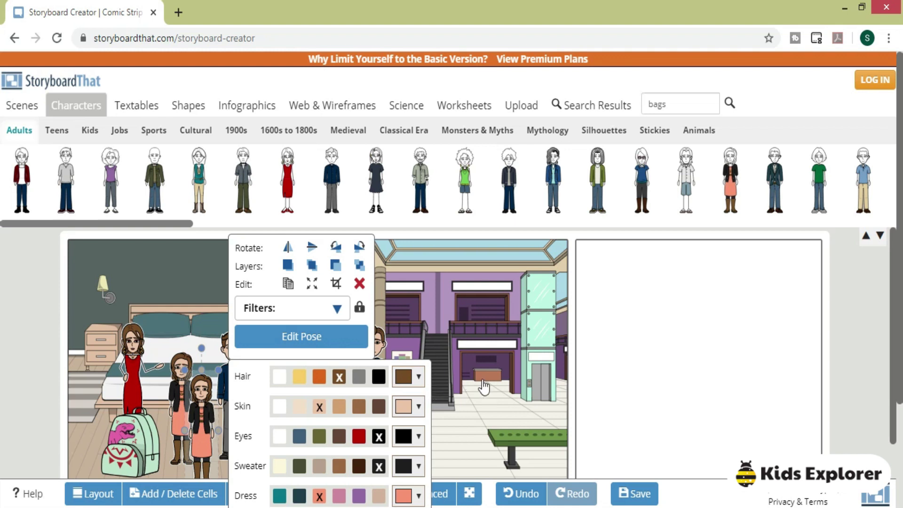
left_click(202, 402)
left_click_drag(203, 402, 430, 362)
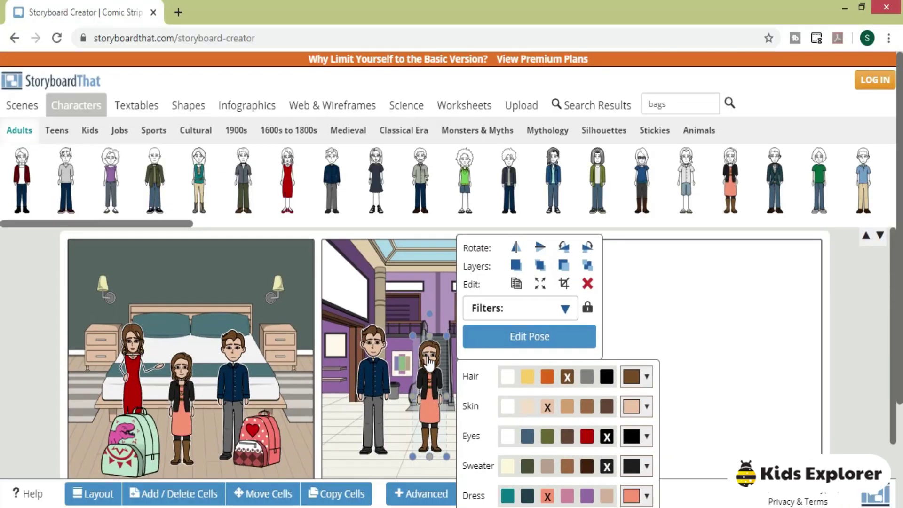
Step: Duplicate the woman in red and move her copy into the airport panel
left_click(127, 380)
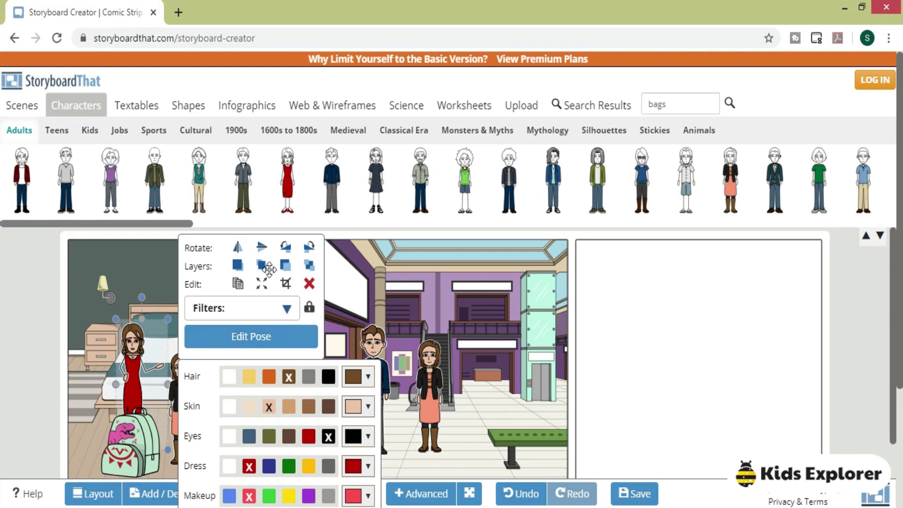
left_click(238, 284)
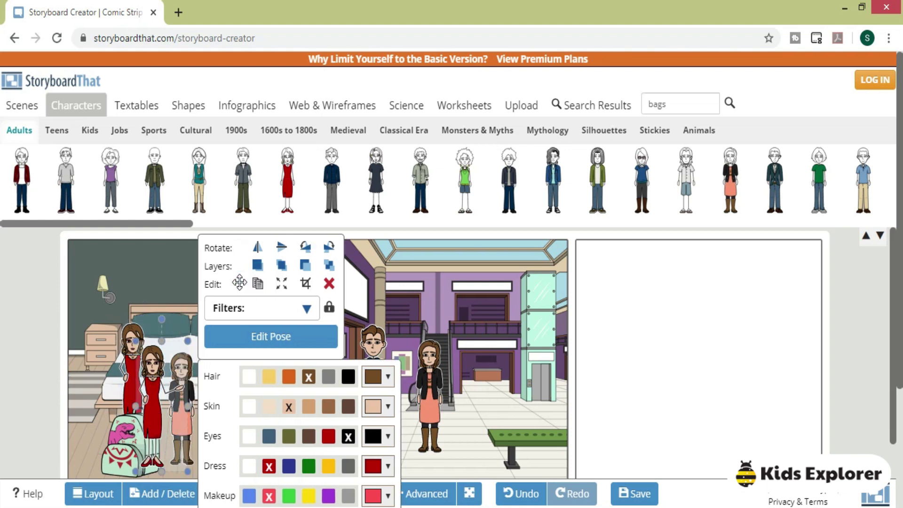
left_click(171, 289)
left_click(161, 363)
left_click_drag(161, 363, 492, 361)
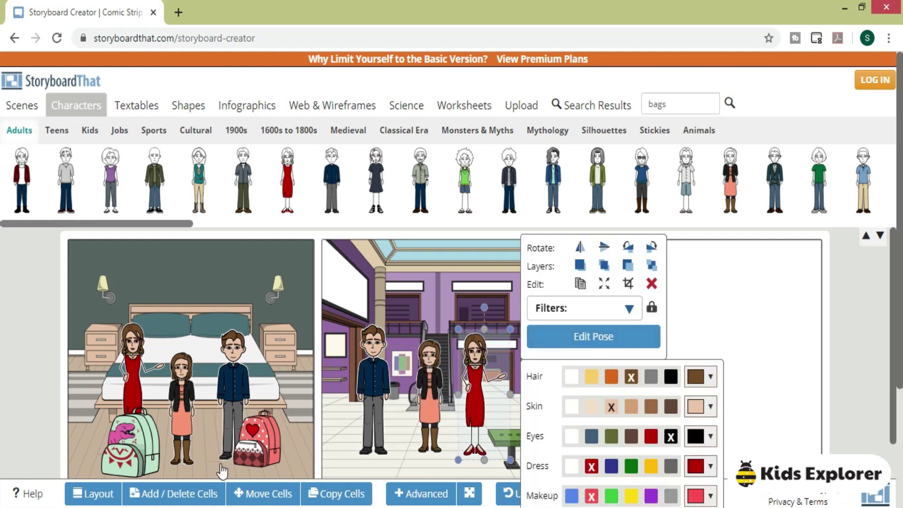
Step: Copy-paste the pink heart backpack and set the copy on the airport bench
left_click(255, 445)
key("ctrl+c")
key("ctrl+v")
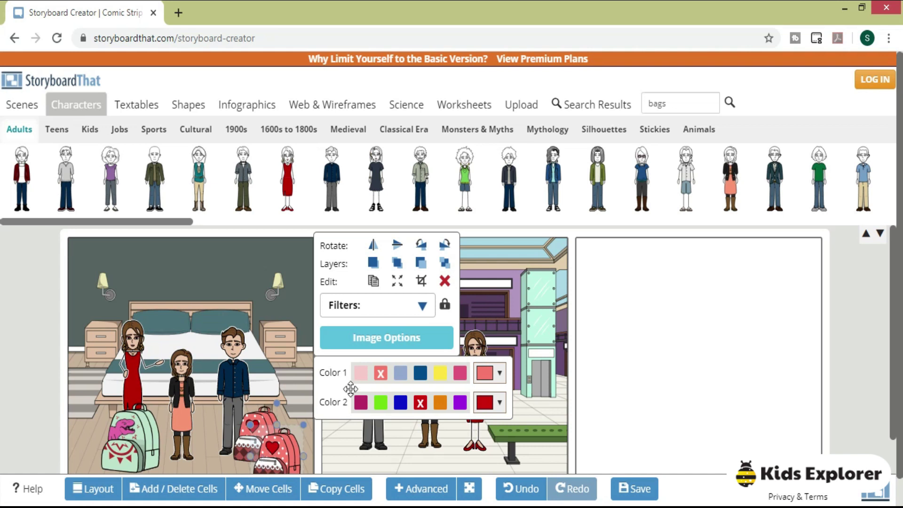
left_click(267, 305)
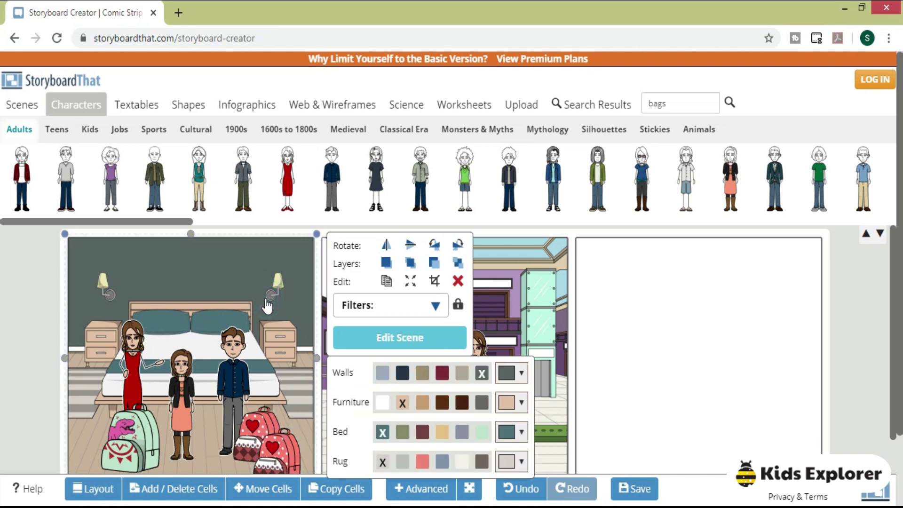
mouse_move(277, 457)
left_mouse_down()
mouse_move(409, 424)
mouse_move(455, 376)
mouse_move(524, 410)
left_mouse_up()
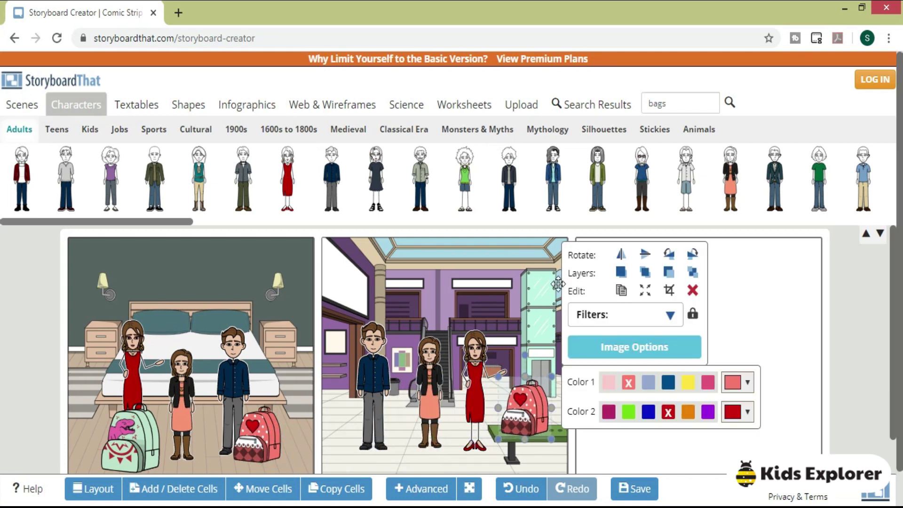
left_click(503, 318)
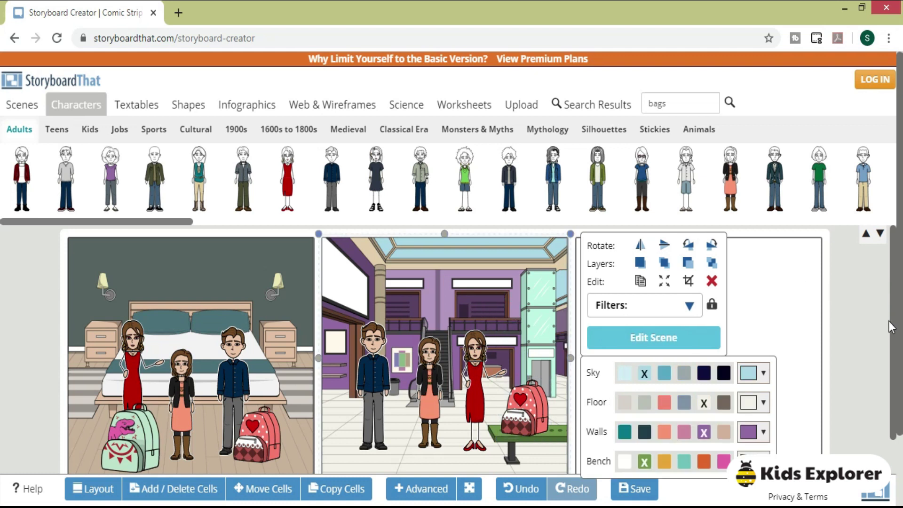
left_click(830, 313)
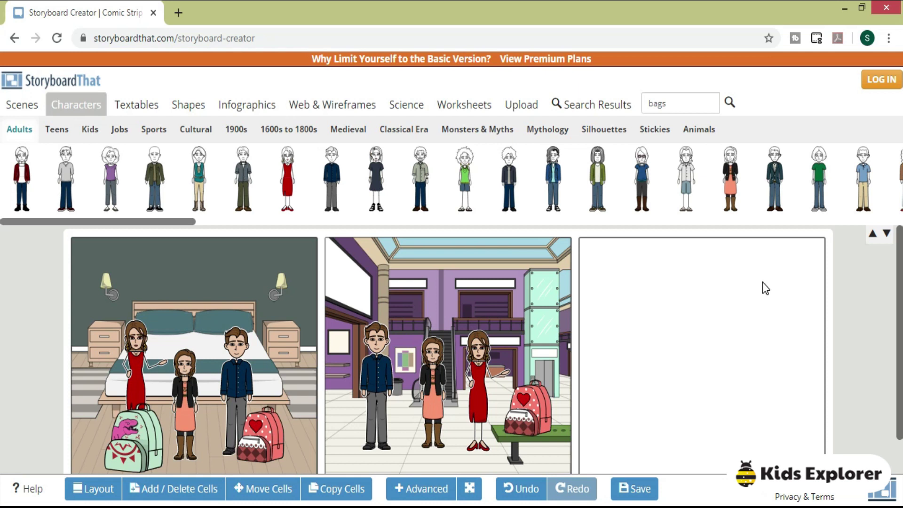
Step: Add a Speech bubble to the bedroom panel reading 'We are going to a trip to paris!' with a capital W
left_click(131, 110)
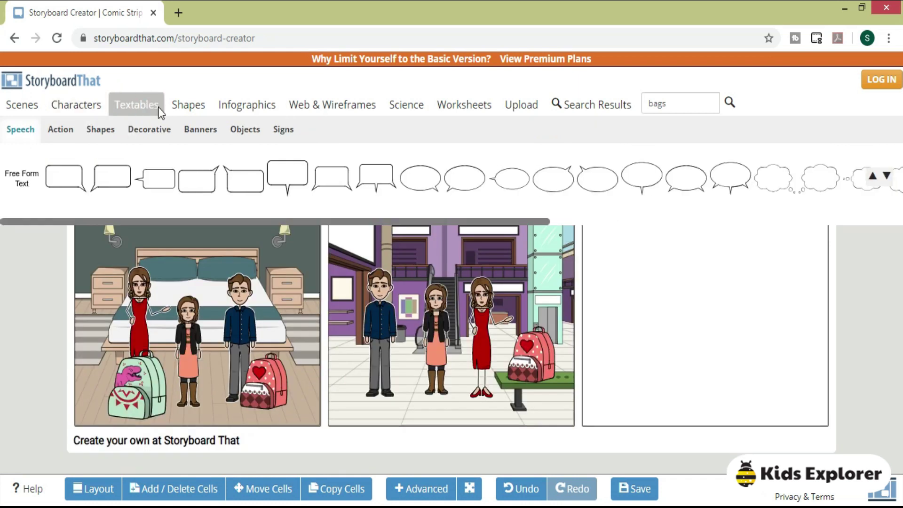
left_click_drag(128, 189, 177, 261)
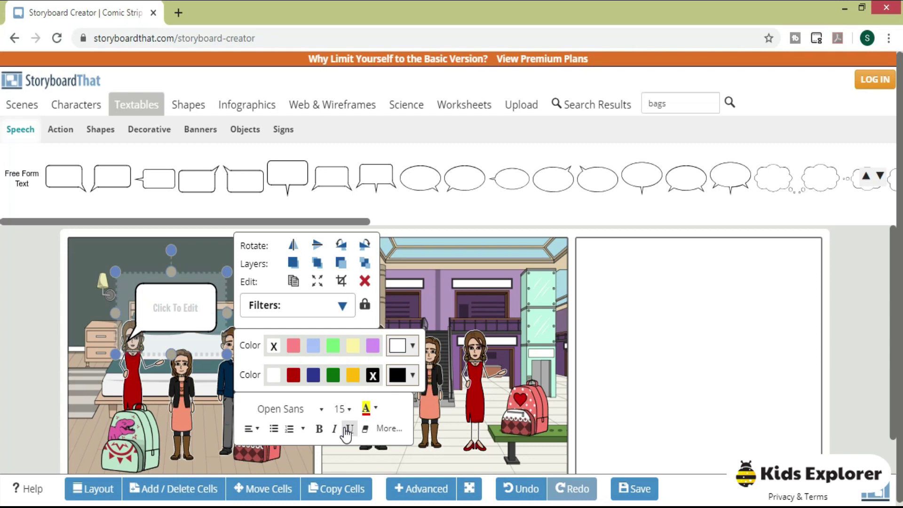
type("we a")
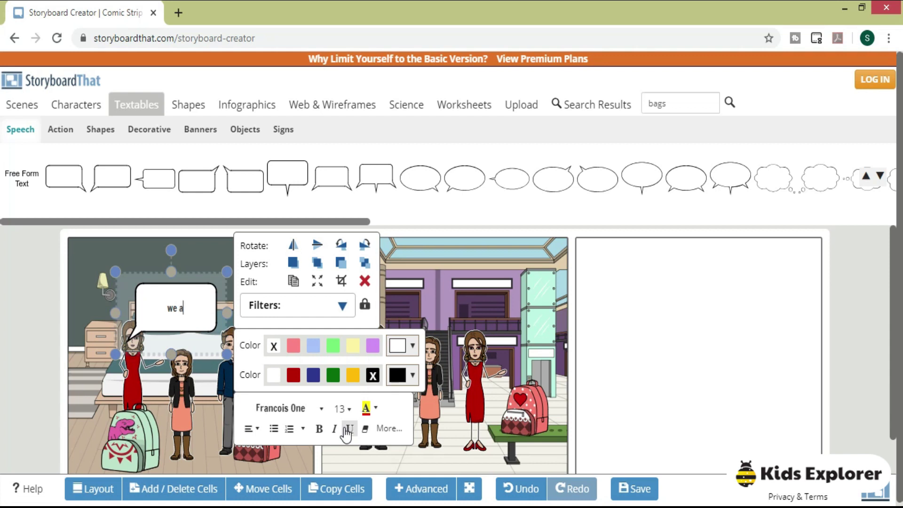
type("re going to a trip")
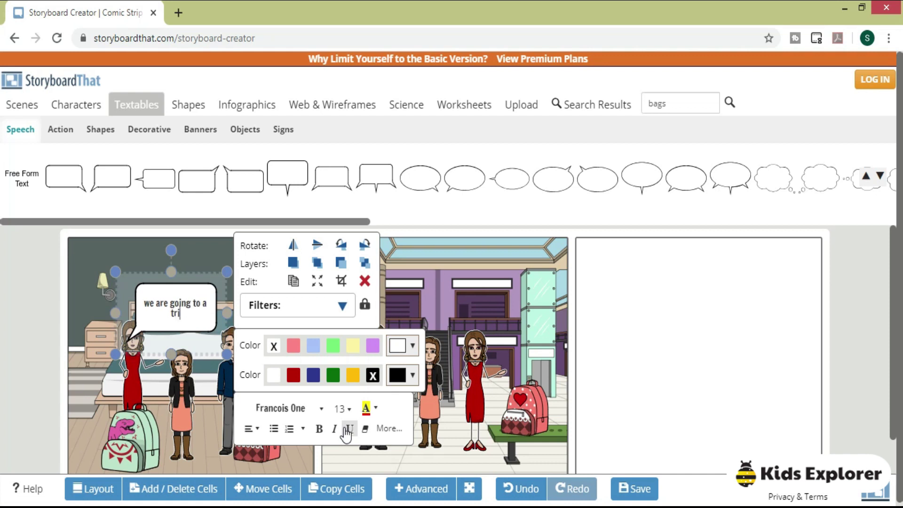
type(" to paris")
type("!")
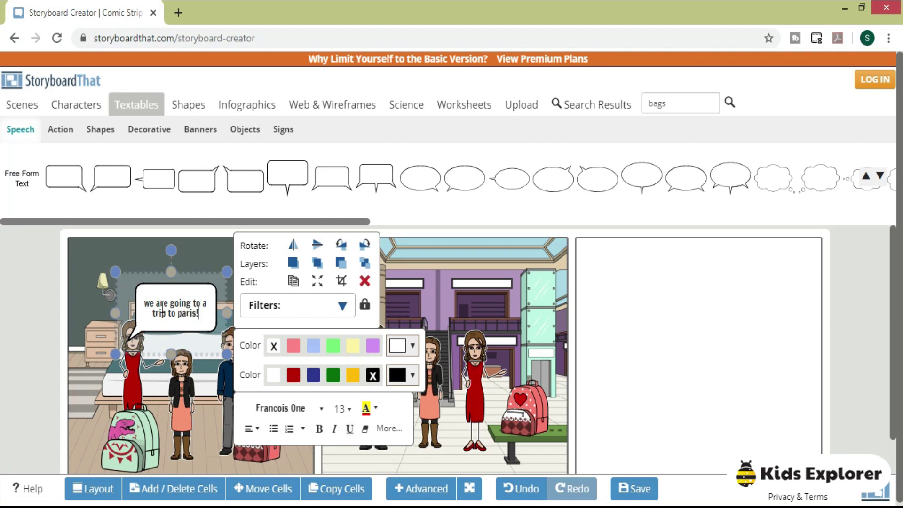
left_click(149, 304)
key("BackSpace")
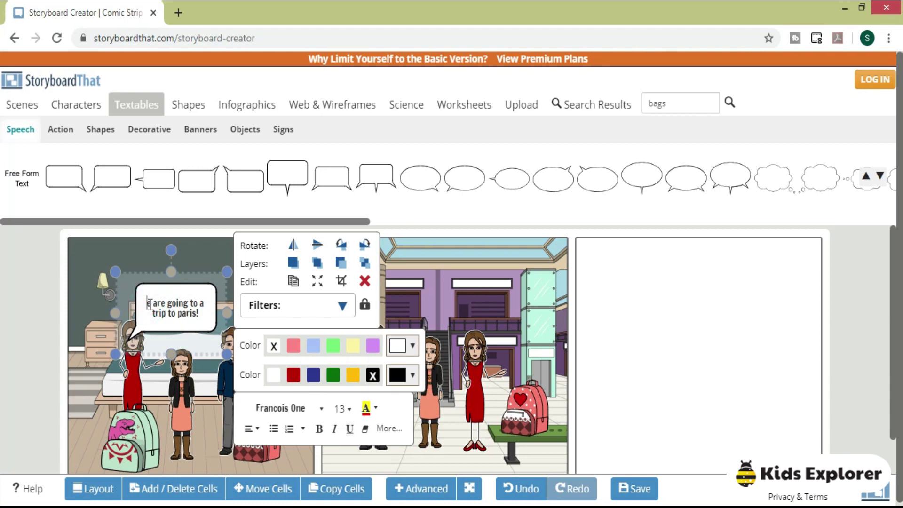
type("W")
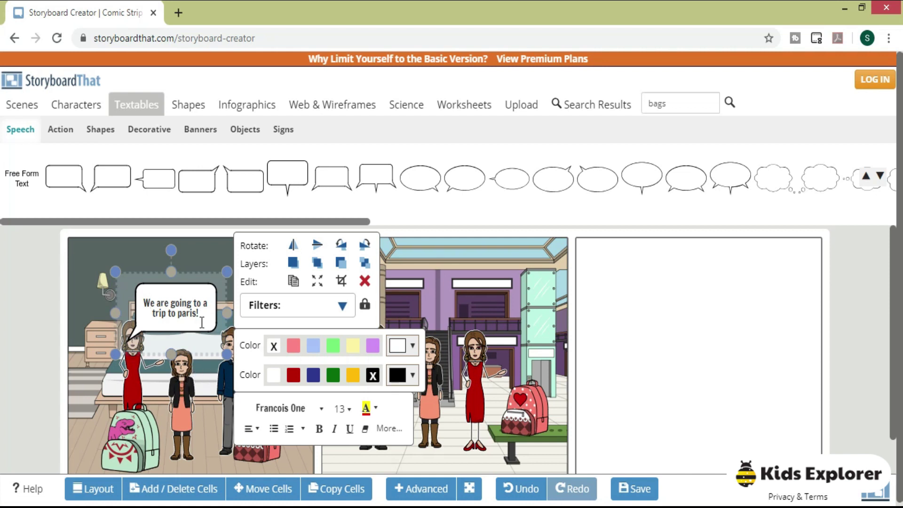
Step: Move the bedroom speech bubble up above the woman in red
left_click(213, 262)
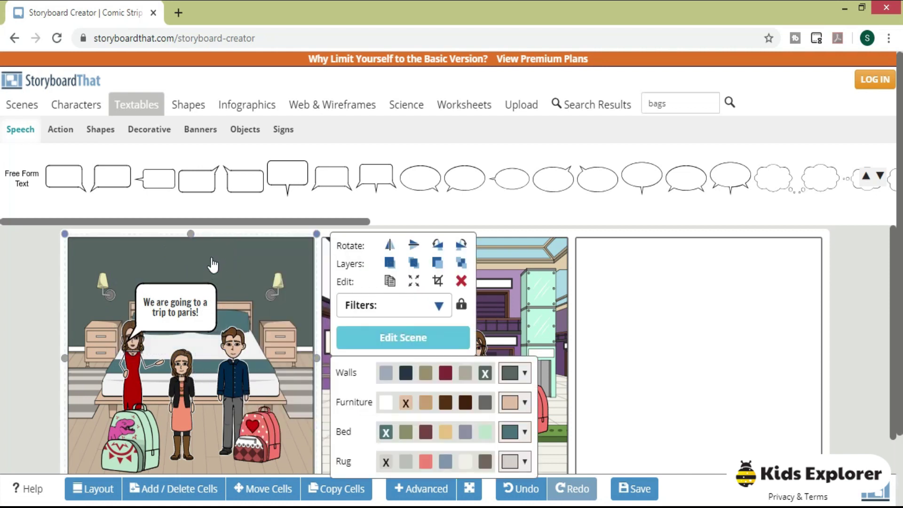
left_click(192, 299)
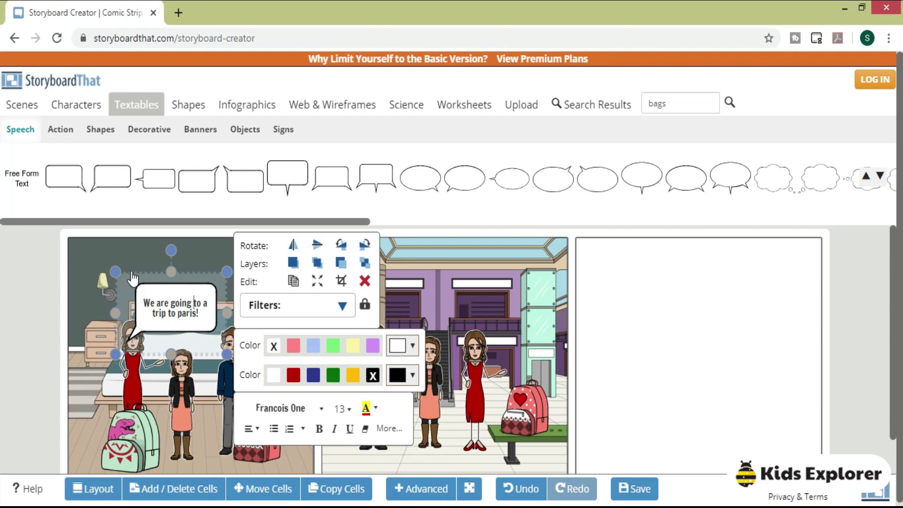
mouse_move(131, 282)
left_mouse_down()
mouse_move(161, 268)
mouse_move(136, 277)
left_mouse_up()
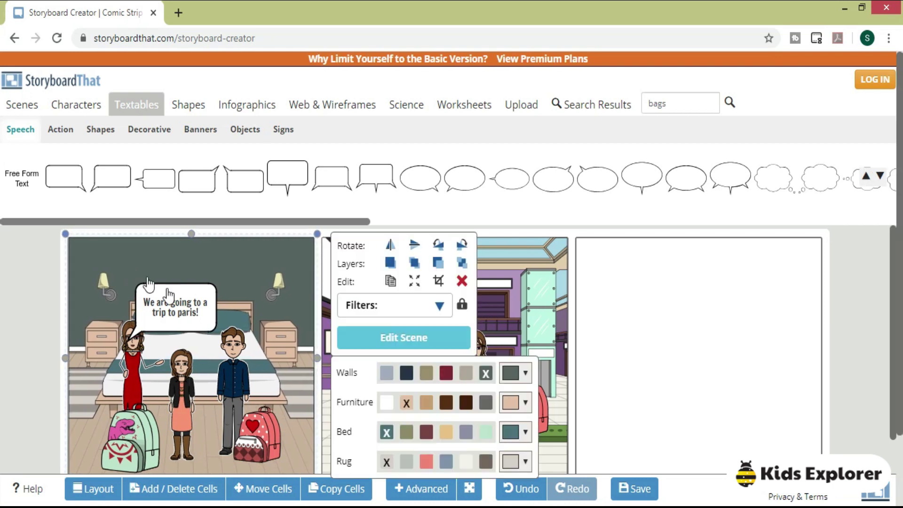
left_click(159, 323)
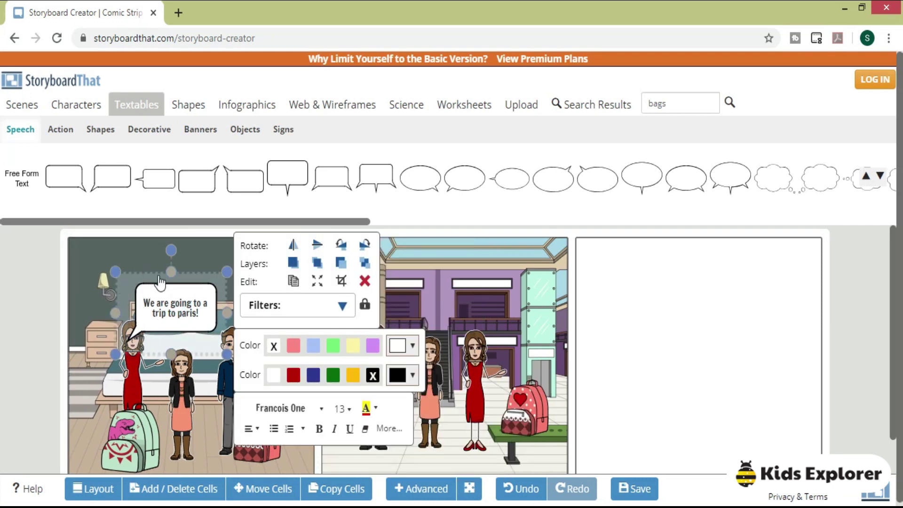
left_click_drag(158, 280, 174, 260)
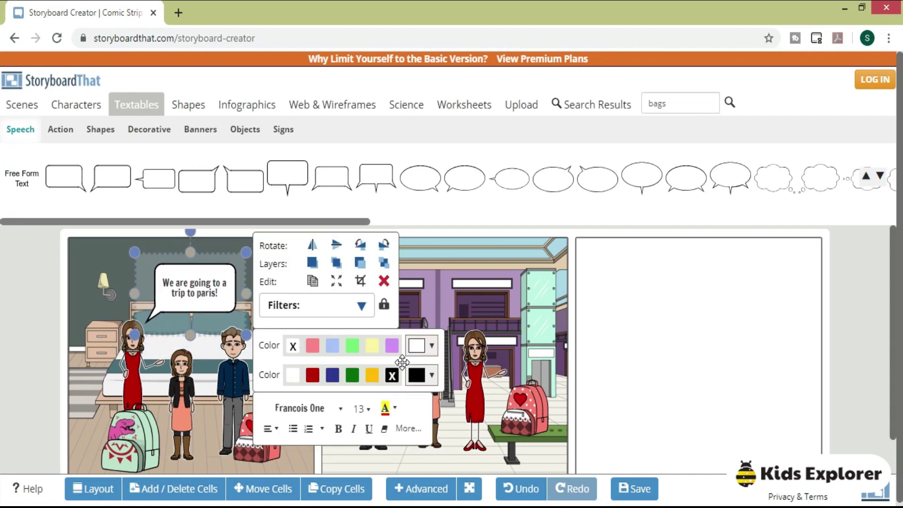
left_click(585, 346)
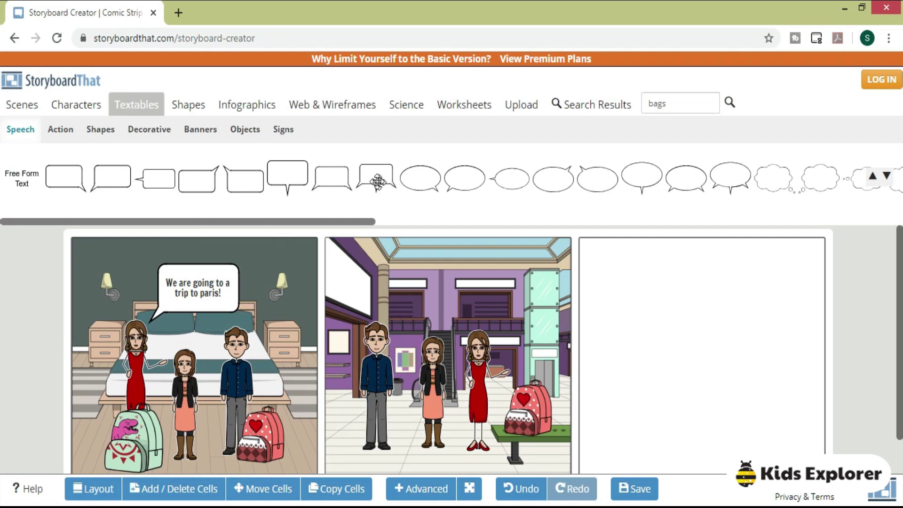
Step: Add a speech bubble to the airport panel reading 'We came to the airport', capital W
left_click_drag(377, 181, 429, 283)
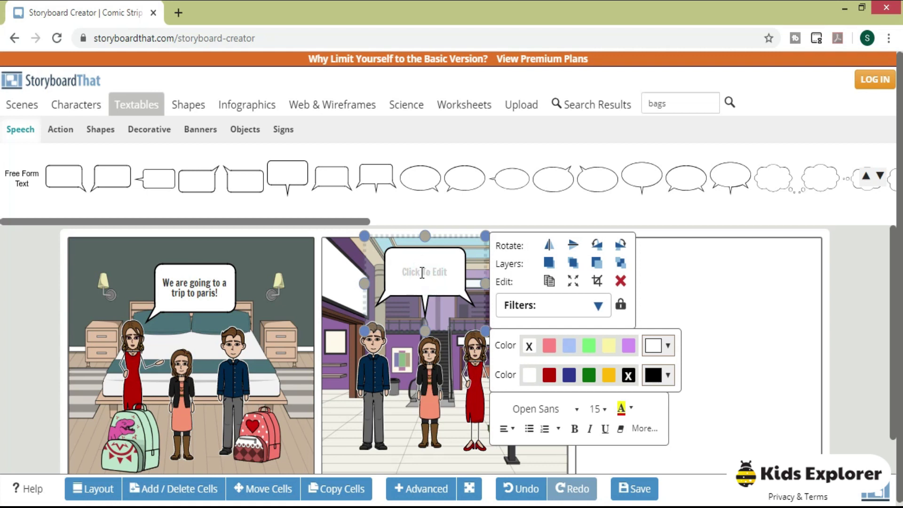
left_click(439, 278)
left_click(420, 280)
type("we cam")
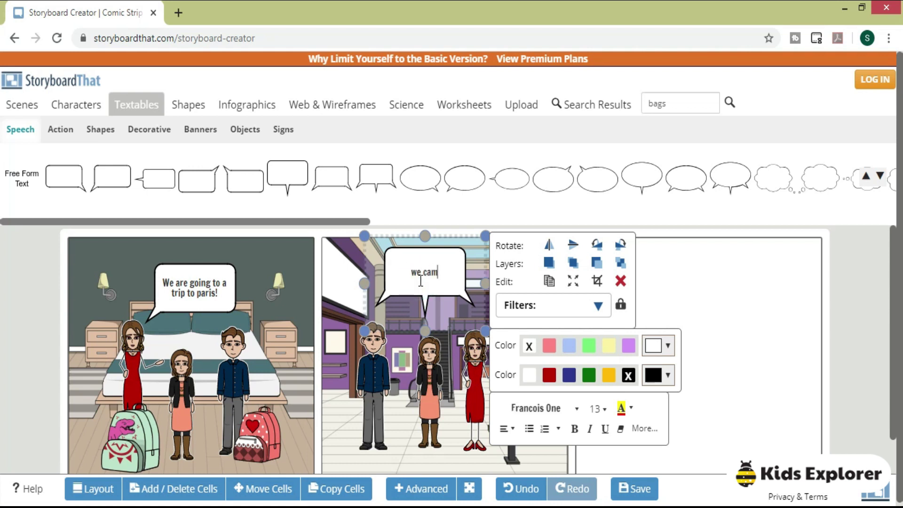
type("e to the airport")
left_click(401, 268)
key("BackSpace")
type("WW")
left_click(481, 314)
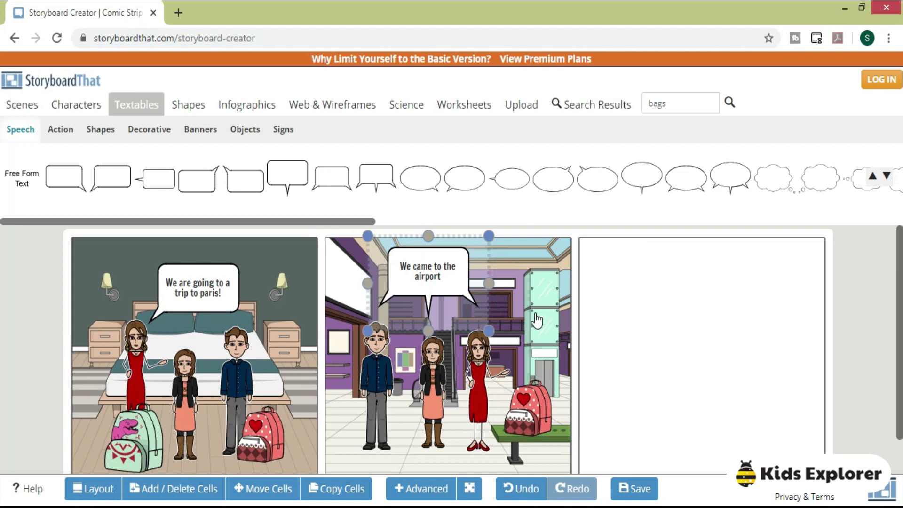
left_click(534, 317)
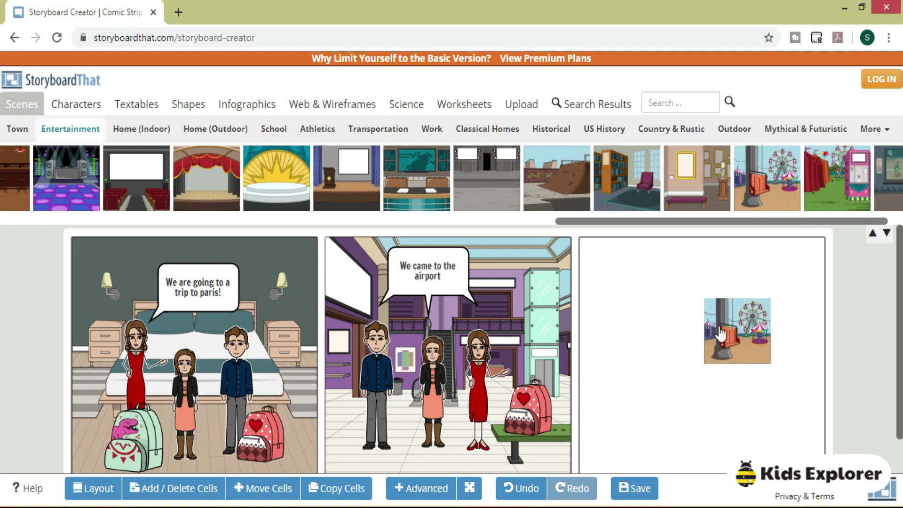
Step: Set the Entertainment fairground scene as the third panel's background
left_click_drag(779, 183, 719, 332)
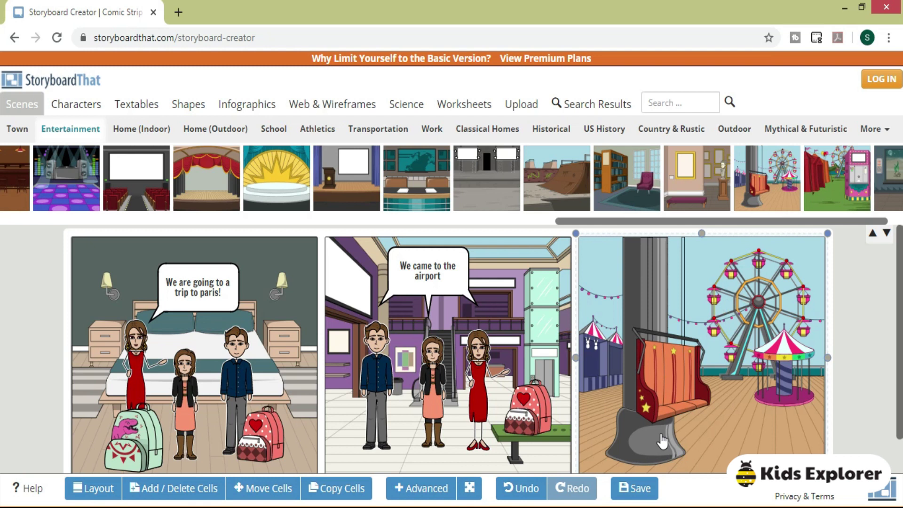
Step: Copy the peach-dress girl from the airport panel into the fairground panel
left_click(479, 370)
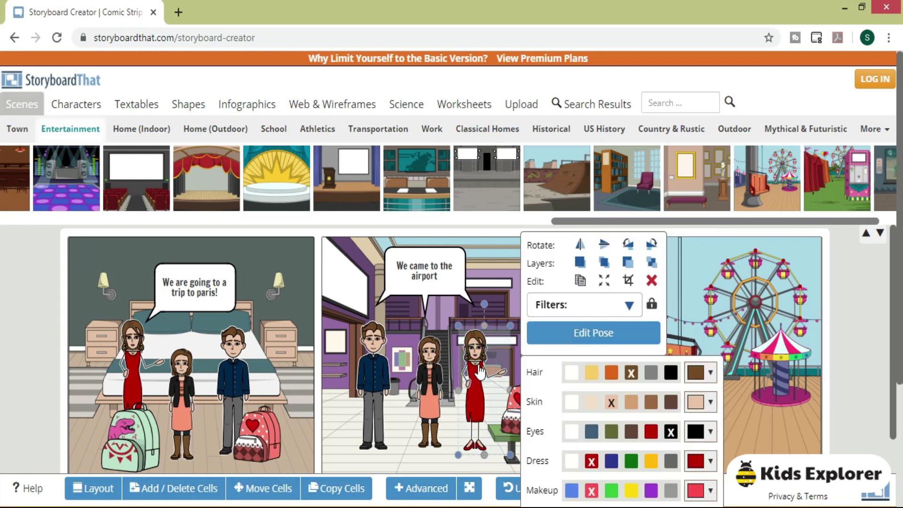
left_click(424, 380)
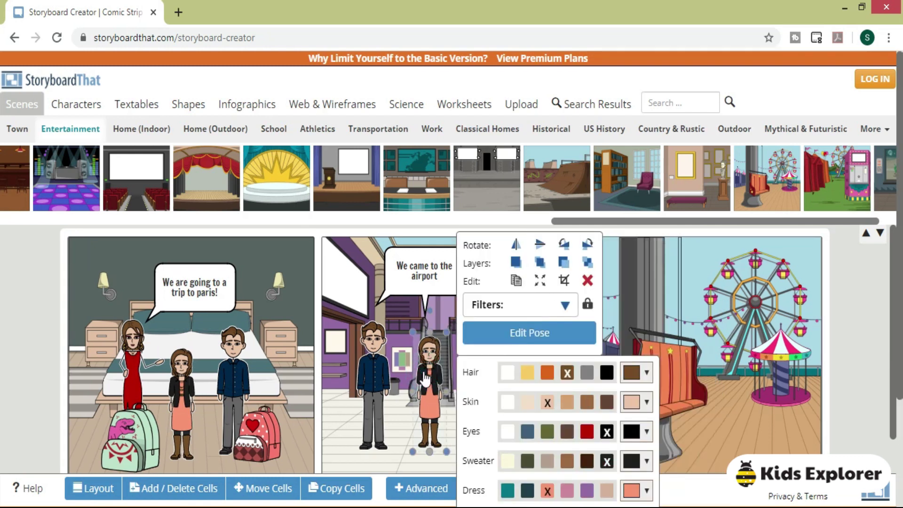
left_click(514, 282)
mouse_move(455, 385)
left_mouse_down()
mouse_move(761, 360)
mouse_move(713, 361)
left_mouse_up()
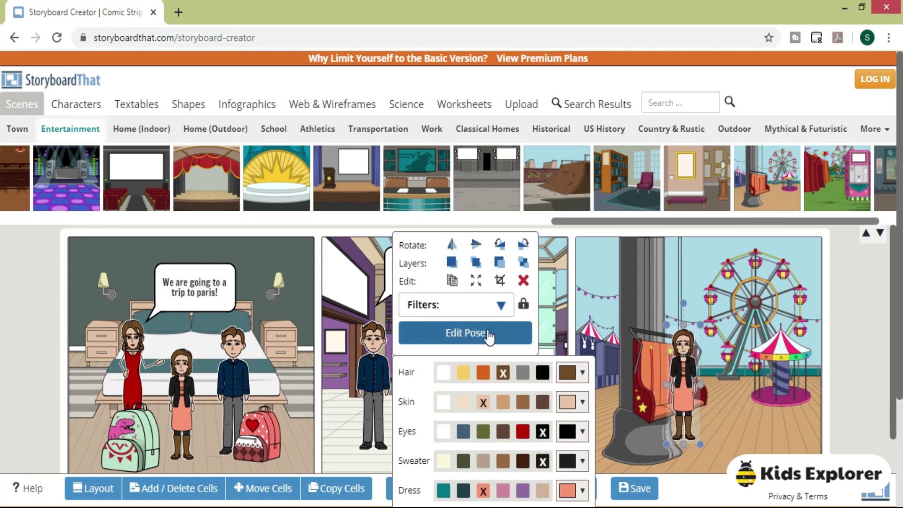
Step: Pose the copied girl with sitting legs and a side view
left_click(487, 332)
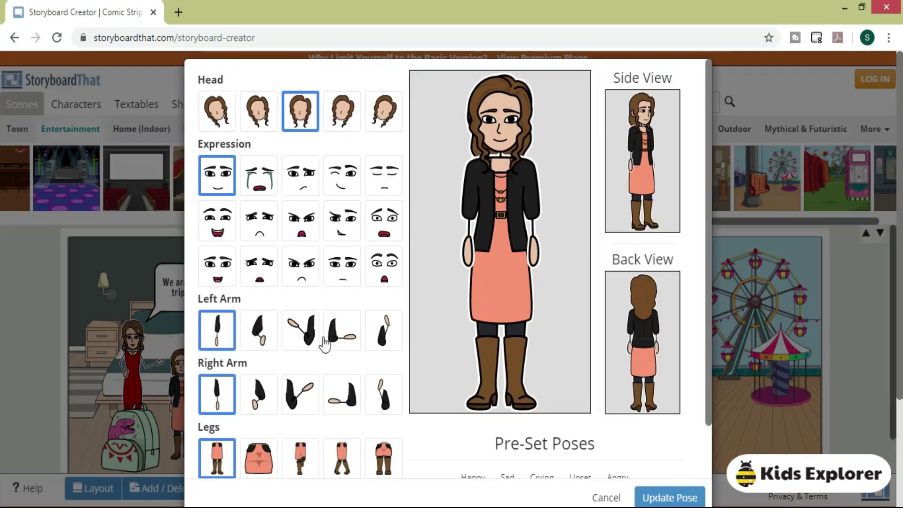
left_click(396, 466)
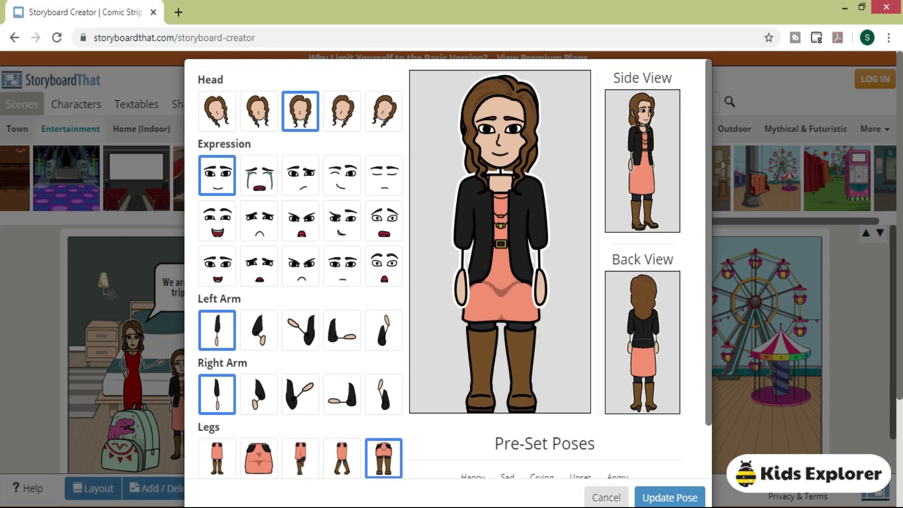
left_click(664, 497)
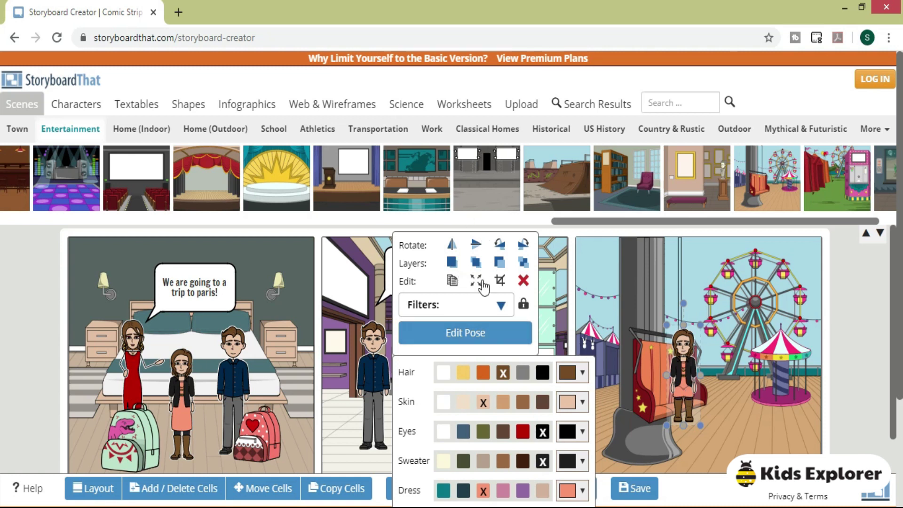
left_click(509, 336)
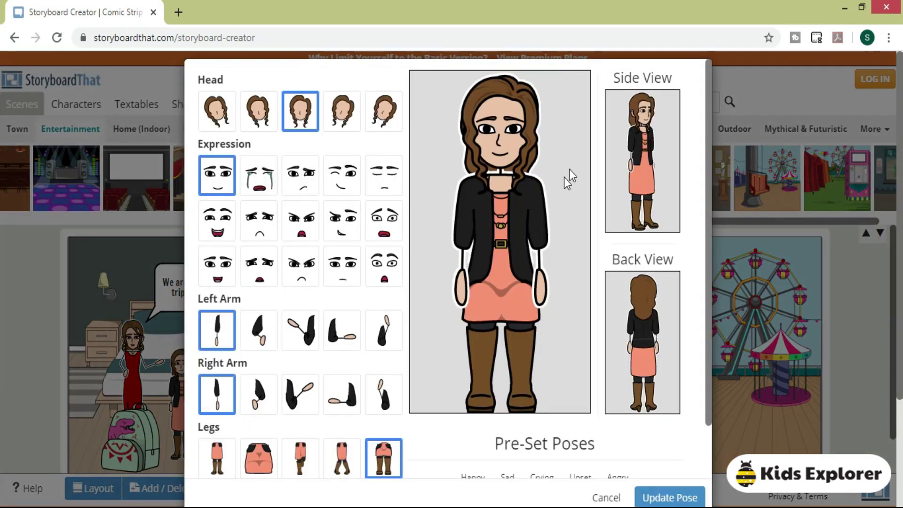
left_click(656, 161)
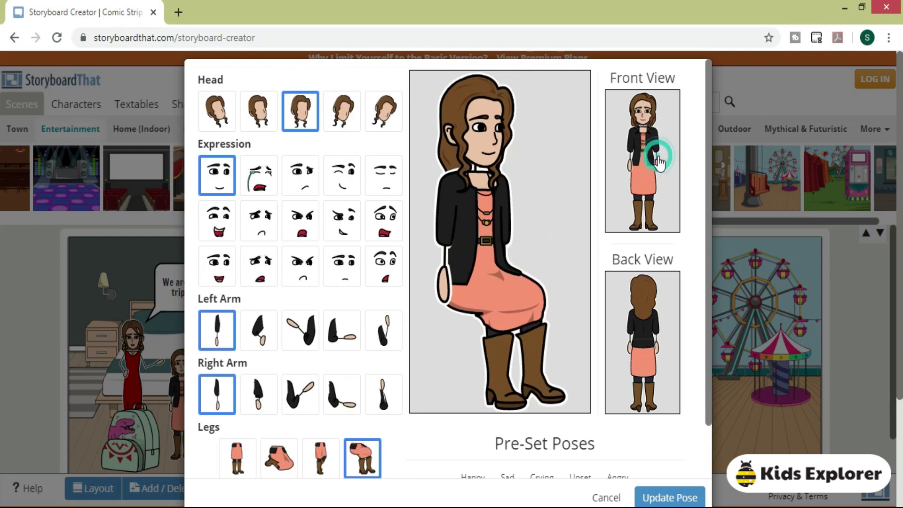
left_click(656, 497)
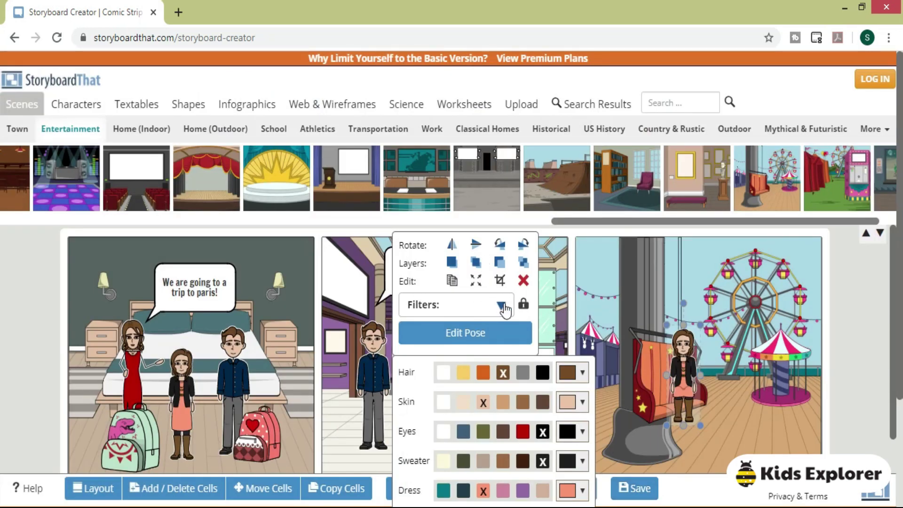
Step: Apply the seated pose and place the girl on the swing seat
left_click(512, 332)
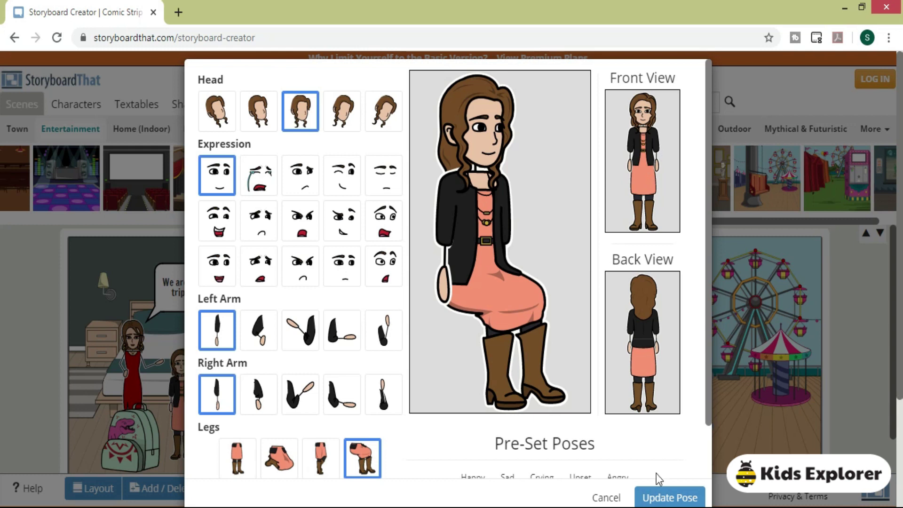
left_click(660, 497)
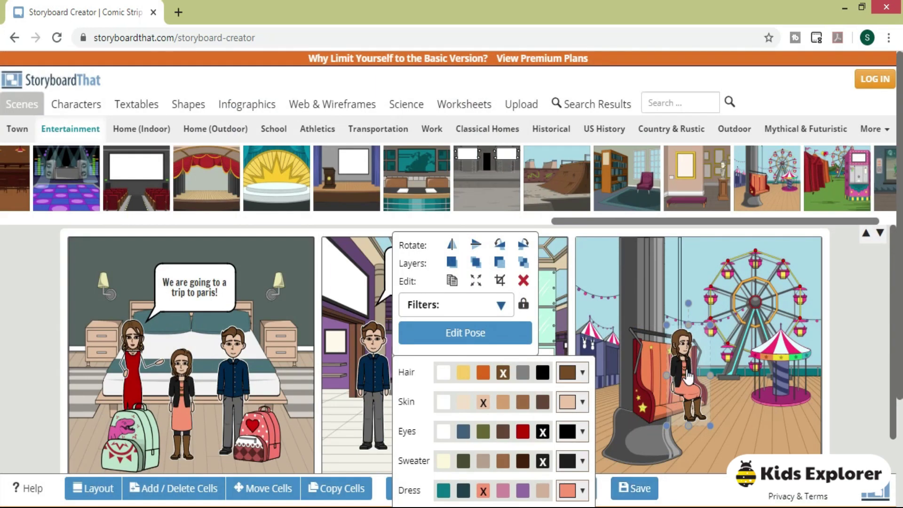
left_click_drag(688, 379, 677, 388)
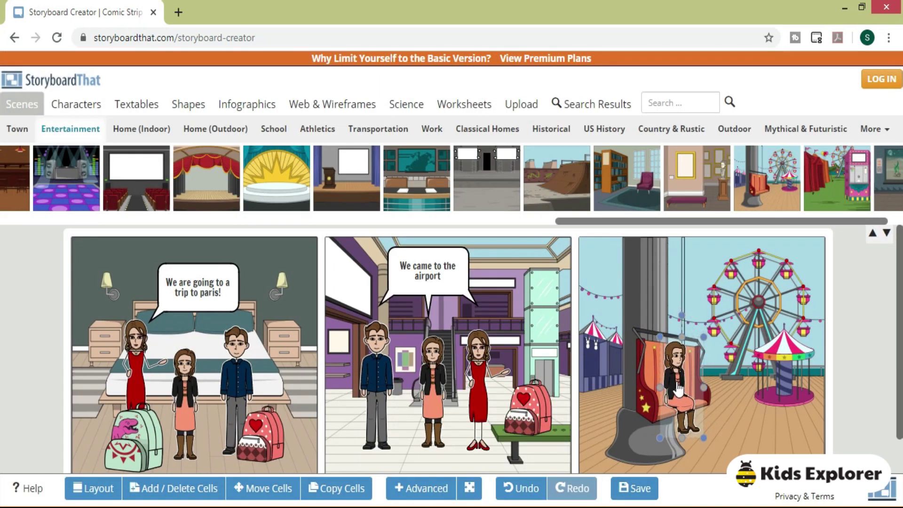
left_click(737, 391)
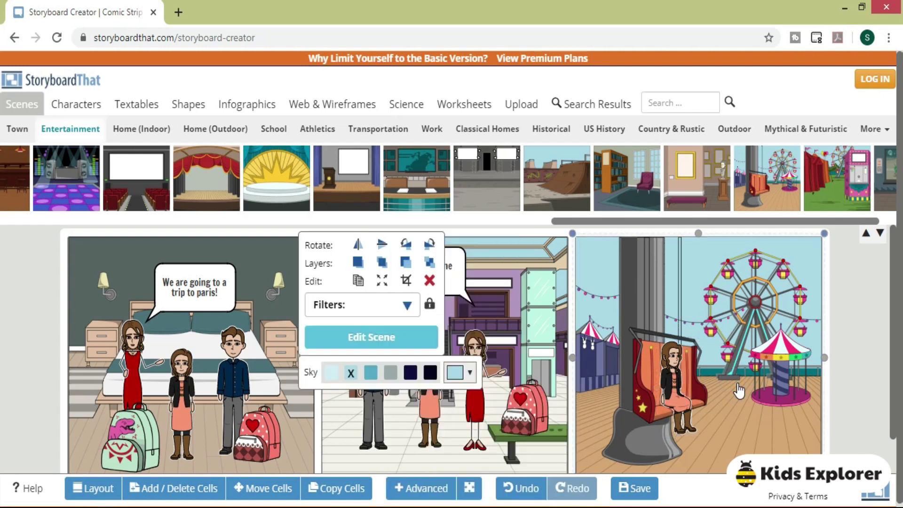
left_click(473, 342)
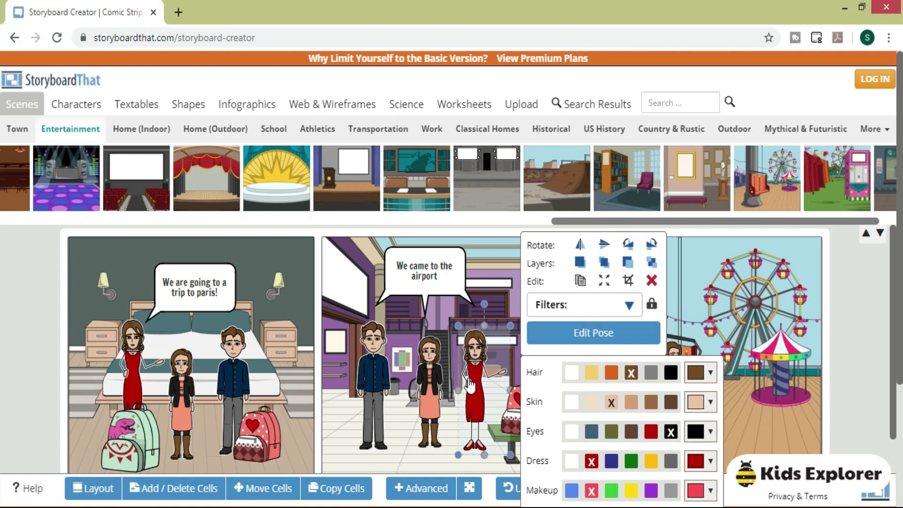
Step: Place the red-striped-shirt kid from Characters > Kids in cell 3, with black hair and light peach skin
left_click(790, 360)
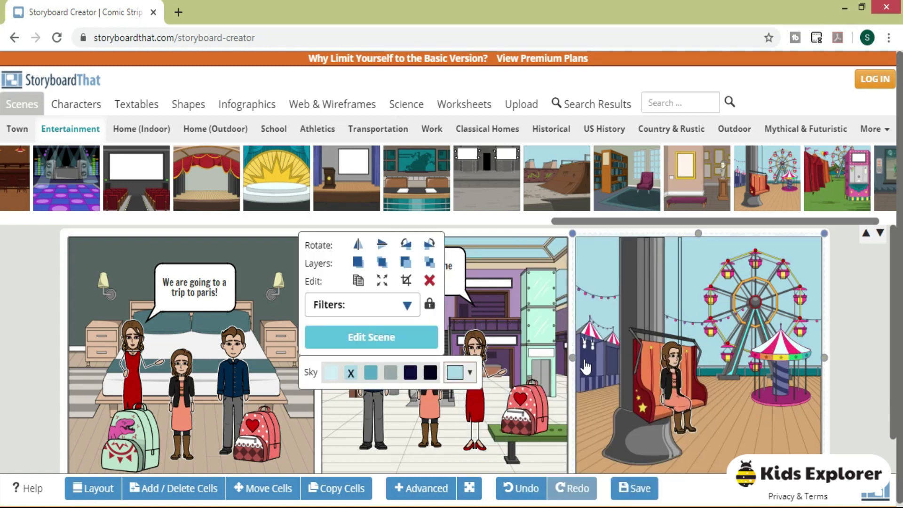
left_click(79, 105)
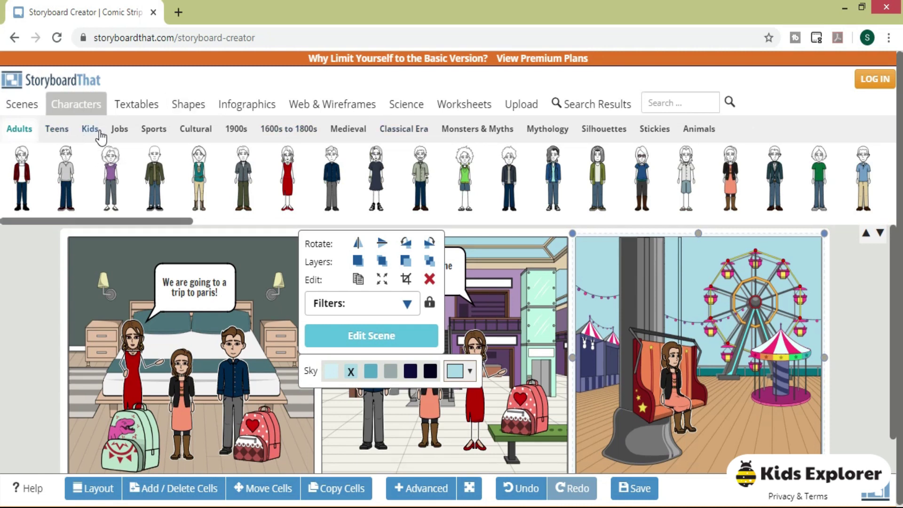
left_click(90, 130)
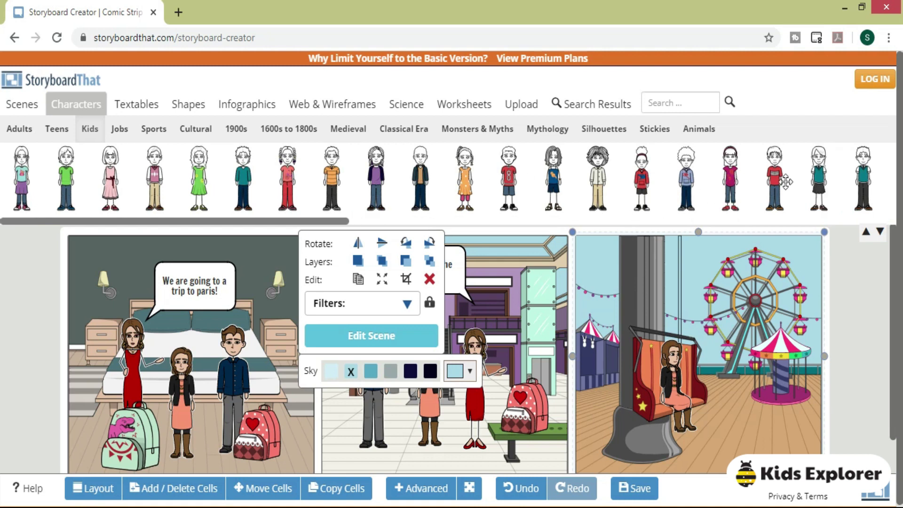
left_click_drag(774, 178, 752, 303)
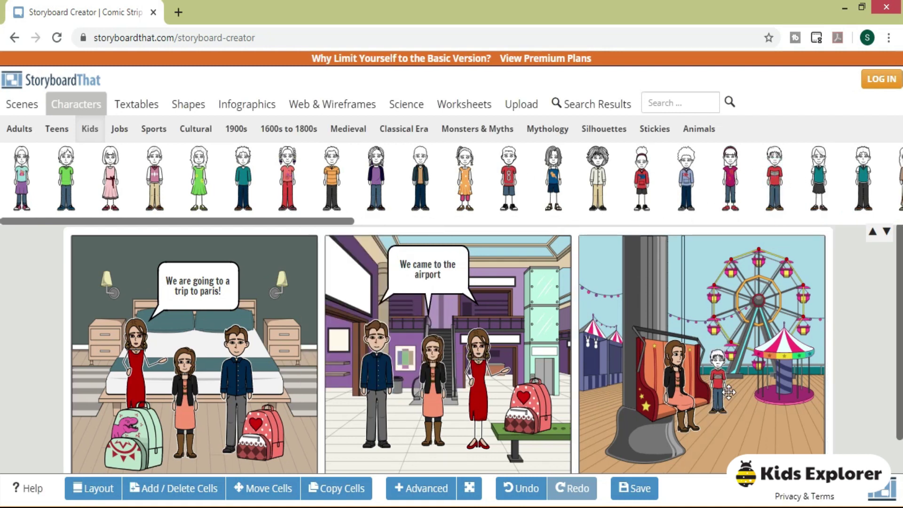
left_click(713, 351)
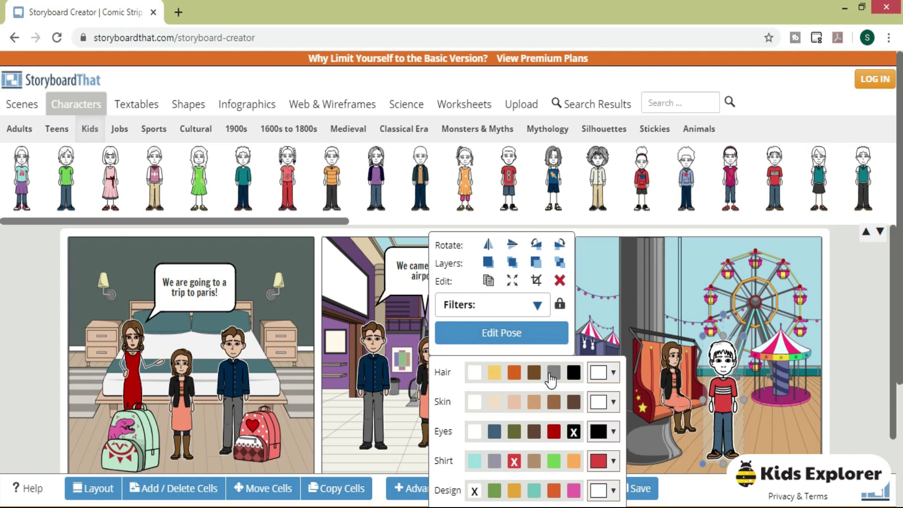
left_click(574, 374)
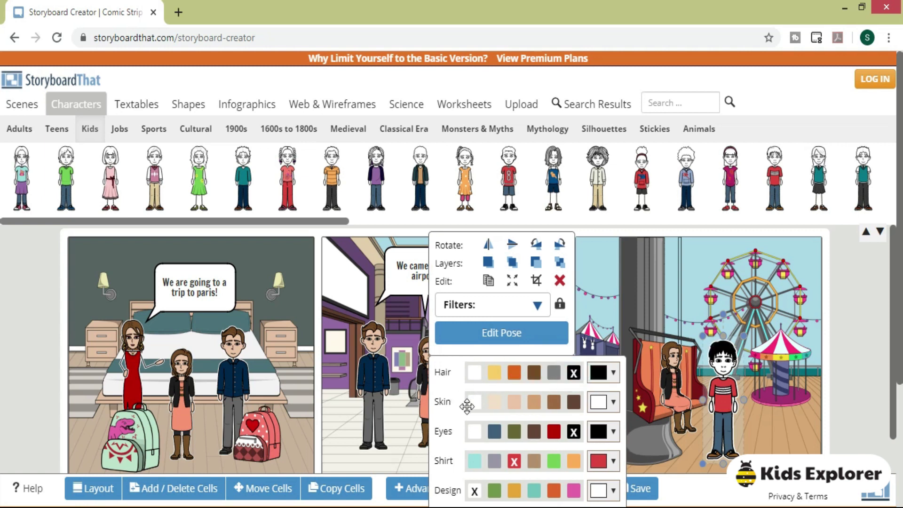
left_click(513, 405)
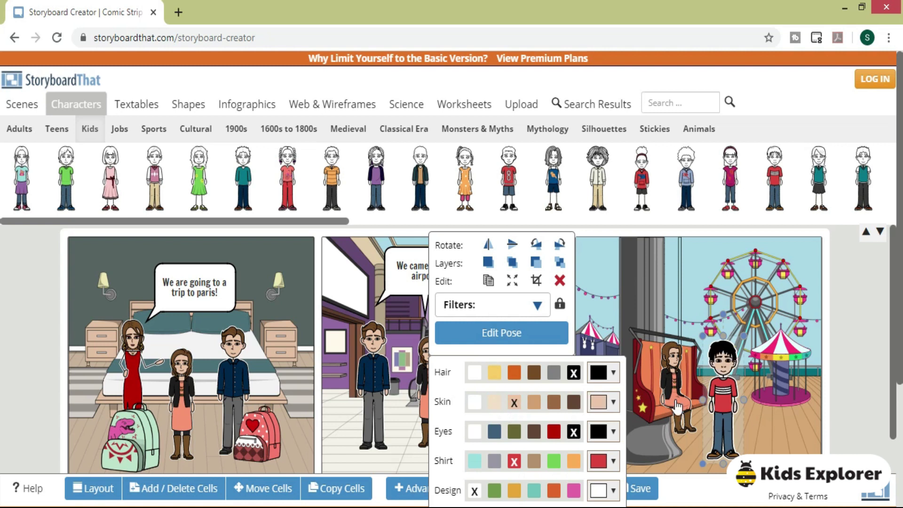
Step: Pose the boy facing sideways with sitting legs
left_click(541, 328)
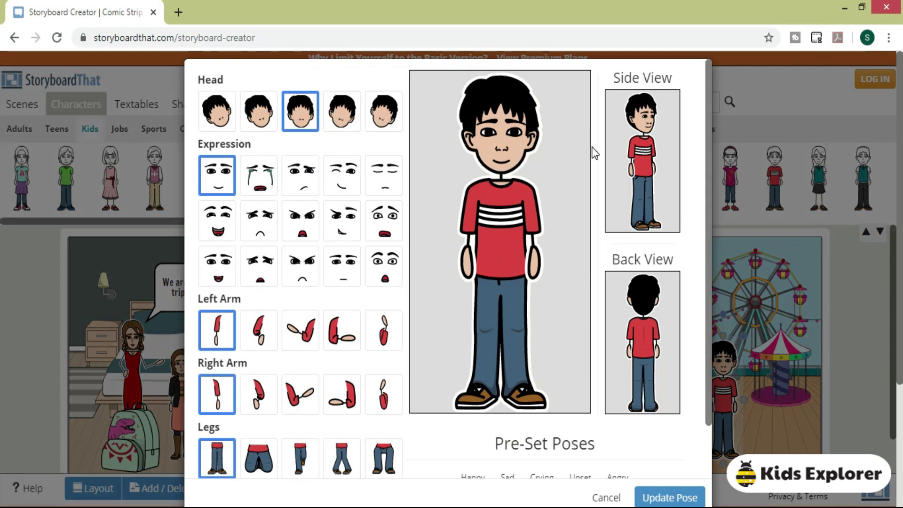
left_click(662, 164)
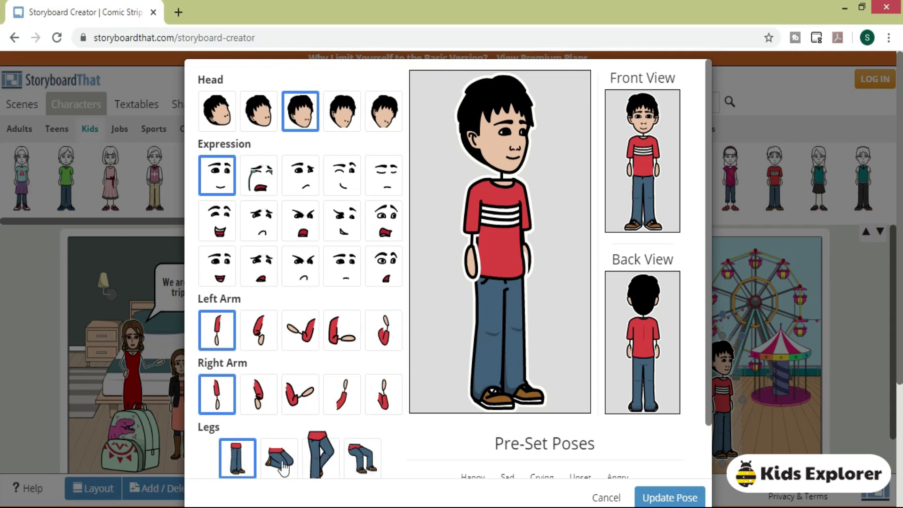
left_click(367, 466)
left_click(681, 497)
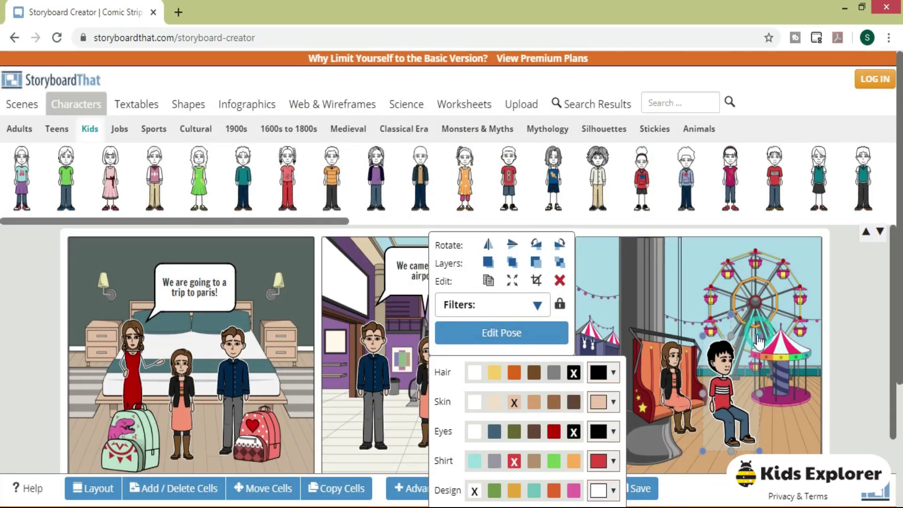
left_click(754, 348)
Step: Seat the boy on the swing beside the girl and adjust the pair's position
left_click(750, 356)
left_click_drag(749, 357, 697, 379)
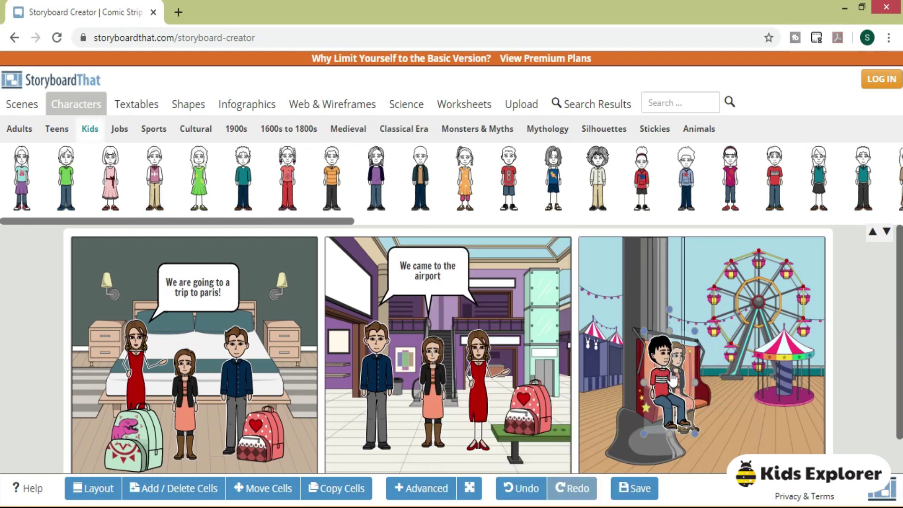
left_click(707, 370)
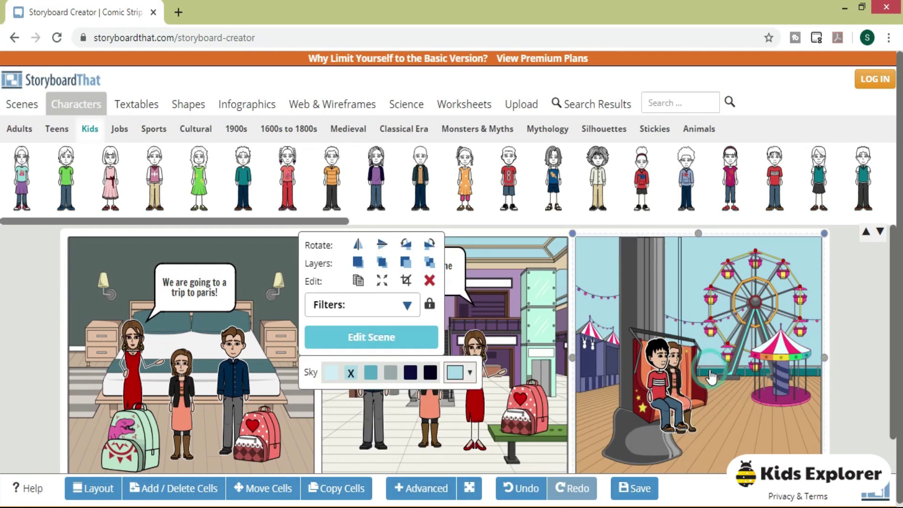
left_click(676, 379)
left_click_drag(676, 379, 671, 379)
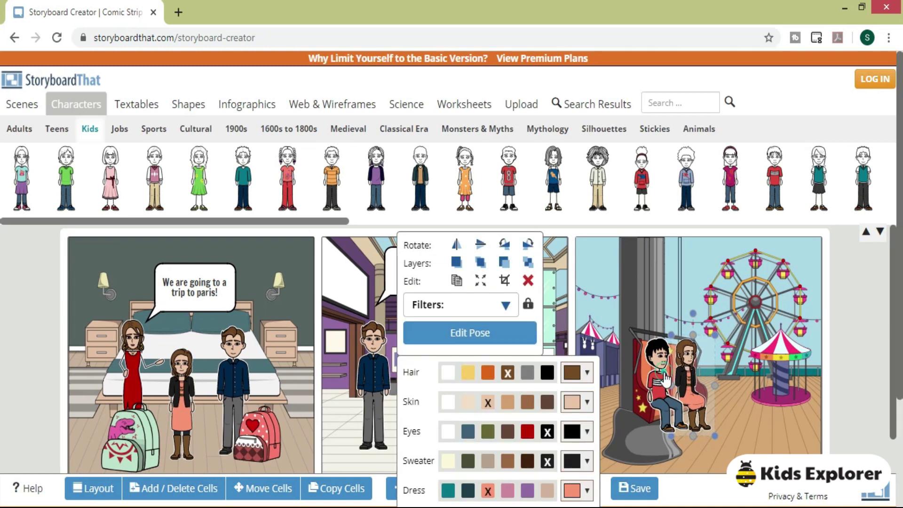
left_click_drag(665, 380, 672, 380)
left_click(762, 371)
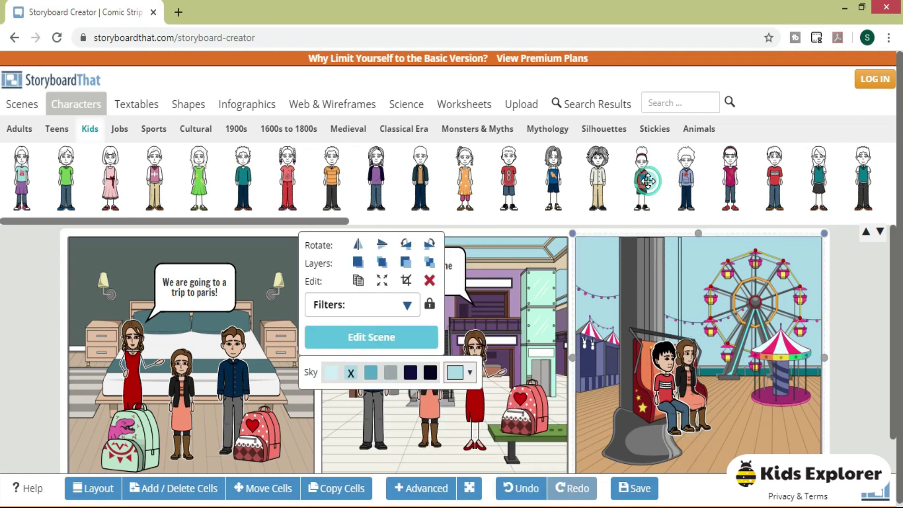
Step: Place a new kid in the fairground panel, nudged slightly upward
left_click_drag(639, 187, 767, 408)
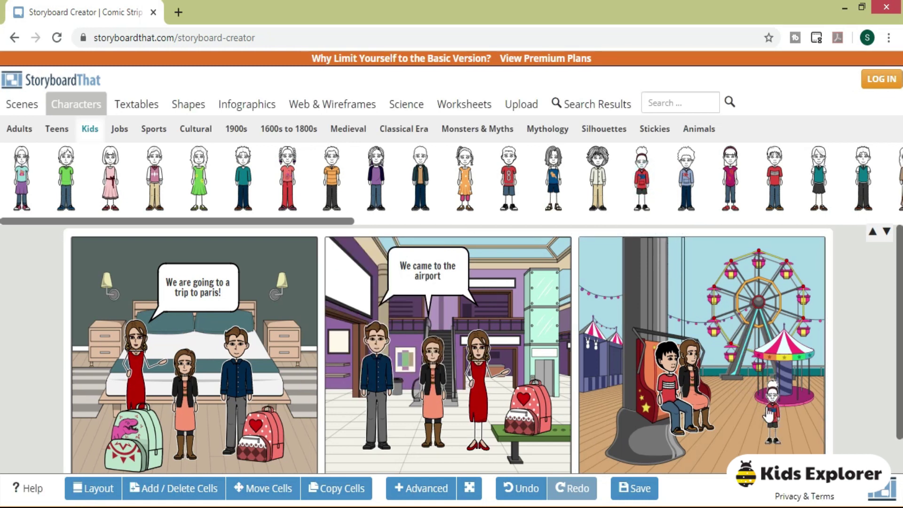
left_click(767, 408)
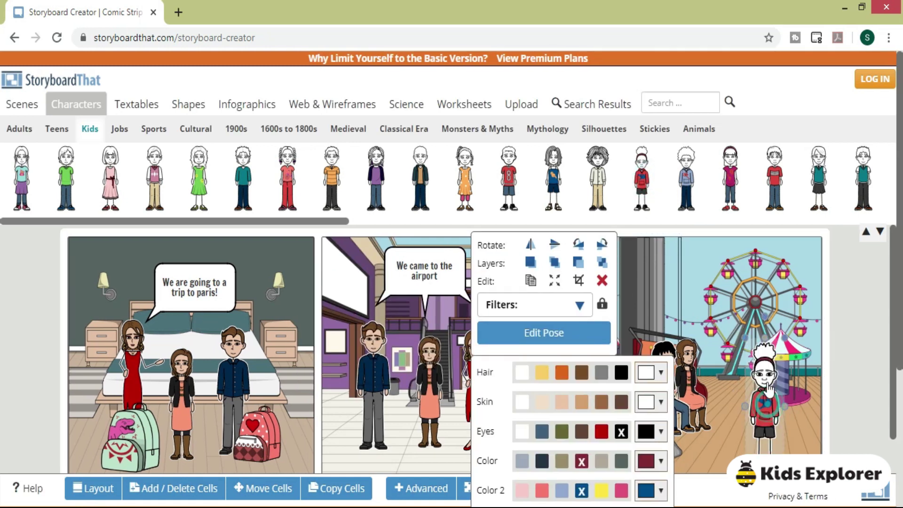
left_click_drag(769, 413, 767, 388)
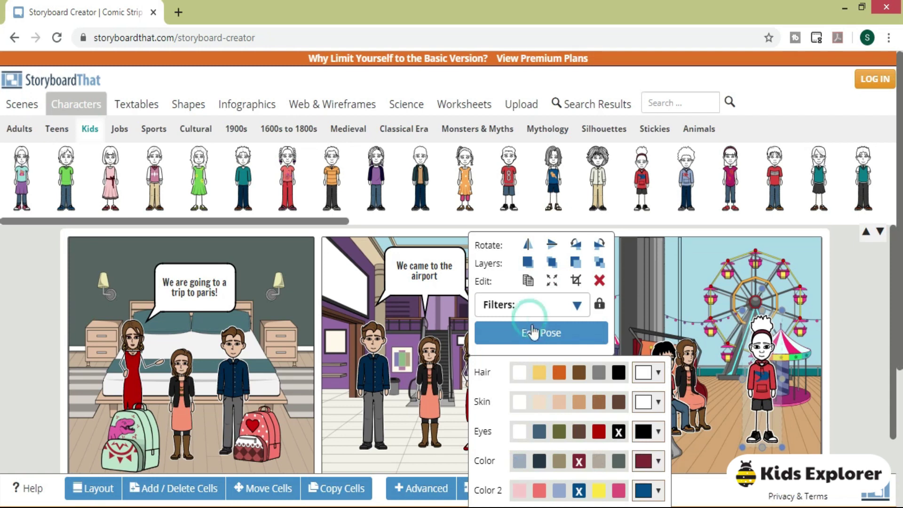
left_click_drag(529, 318, 516, 218)
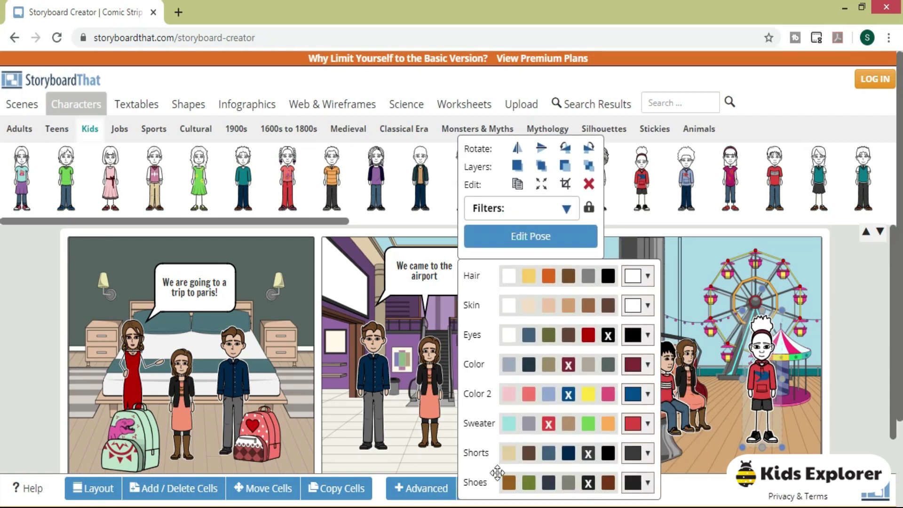
Step: Give the kid a green sweater, black eyes, orange hair and peach skin
left_click(588, 423)
left_click(588, 431)
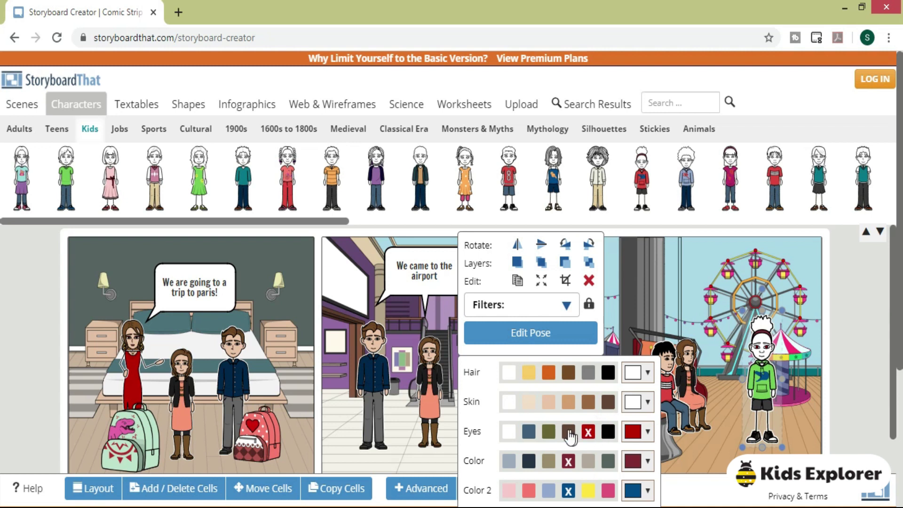
left_click(610, 436)
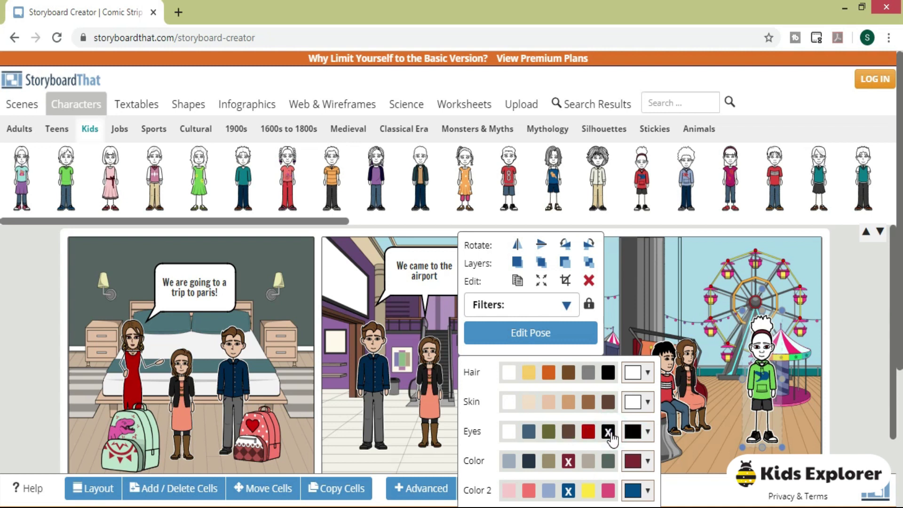
left_click(549, 373)
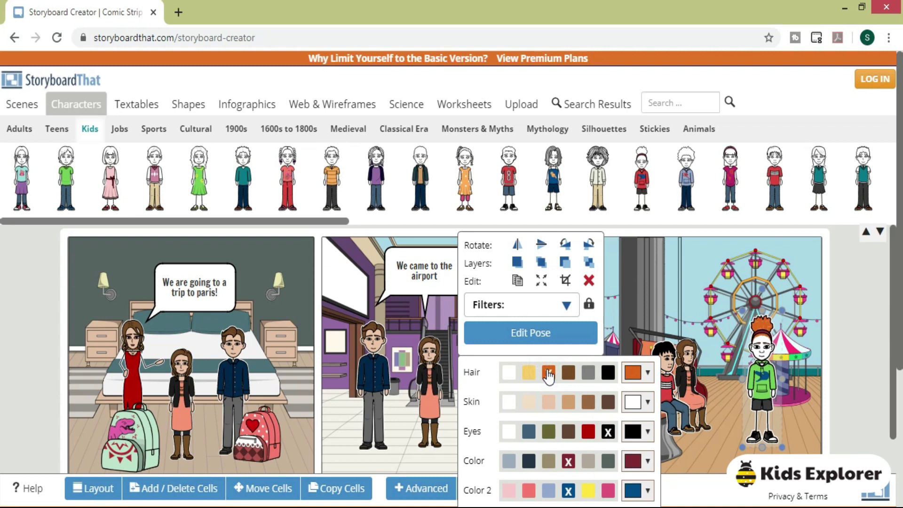
left_click(548, 402)
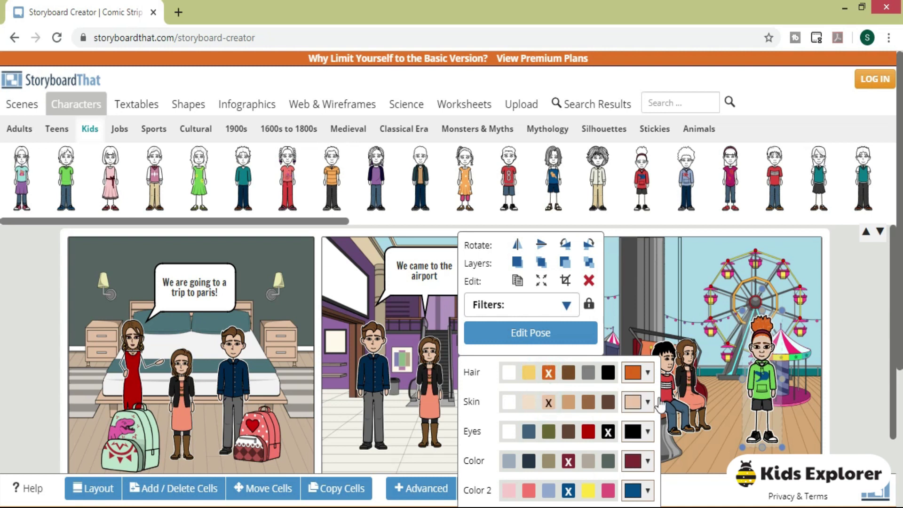
left_click(804, 385)
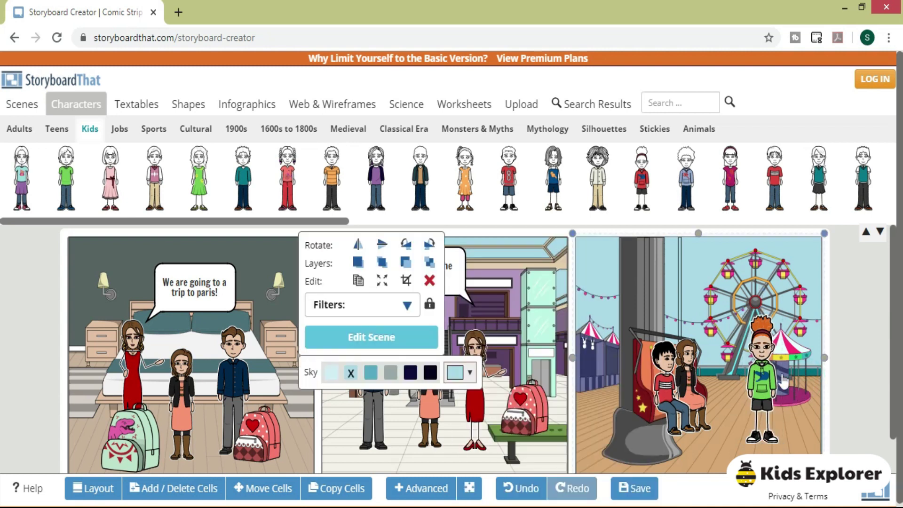
Step: Add a Speech bubble to the fairground panel above the seated pair
left_click(138, 103)
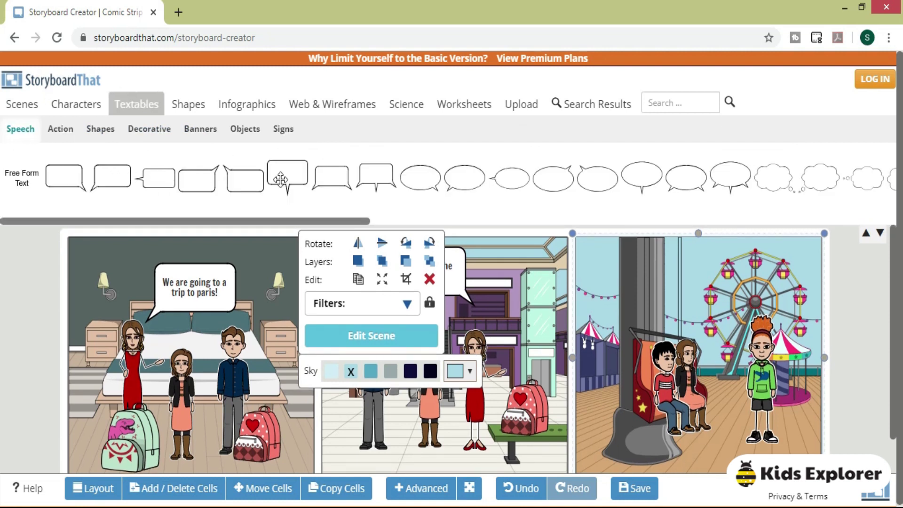
mouse_move(285, 177)
left_mouse_down()
mouse_move(570, 283)
mouse_move(674, 303)
left_mouse_up()
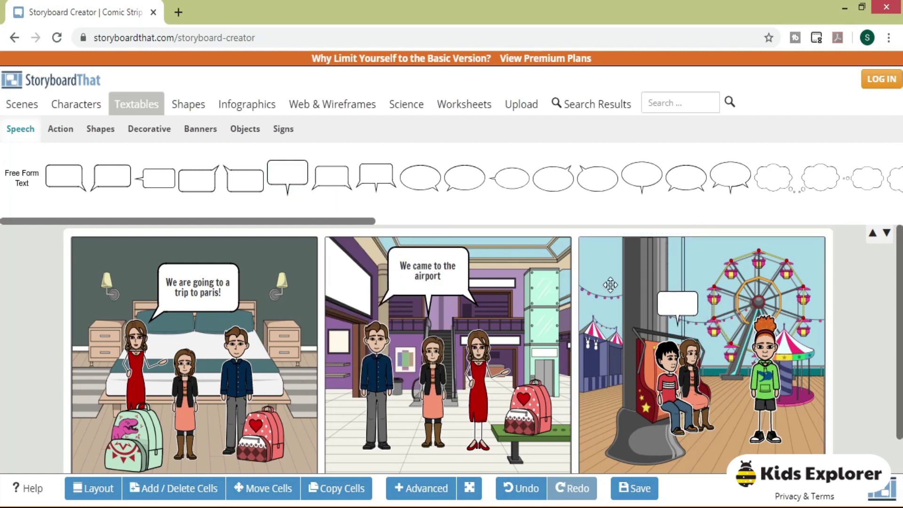
left_click(683, 290)
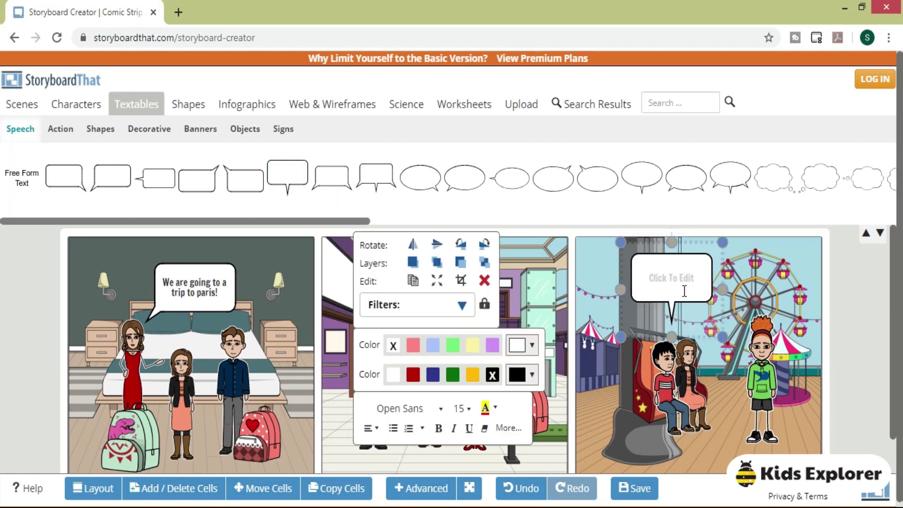
left_click(684, 290)
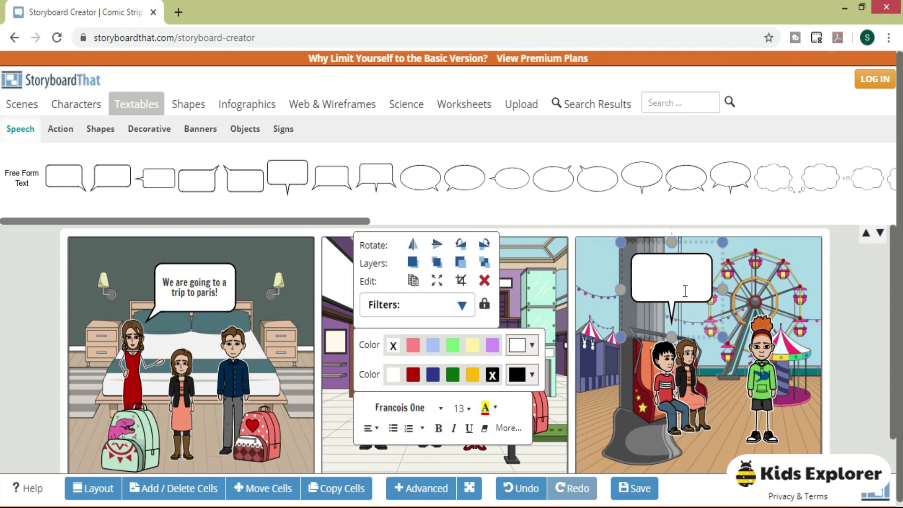
Step: Fill the bubble with 'Yay! we are so excited', capitalising the first Y
left_click(670, 270)
type("xcicted")
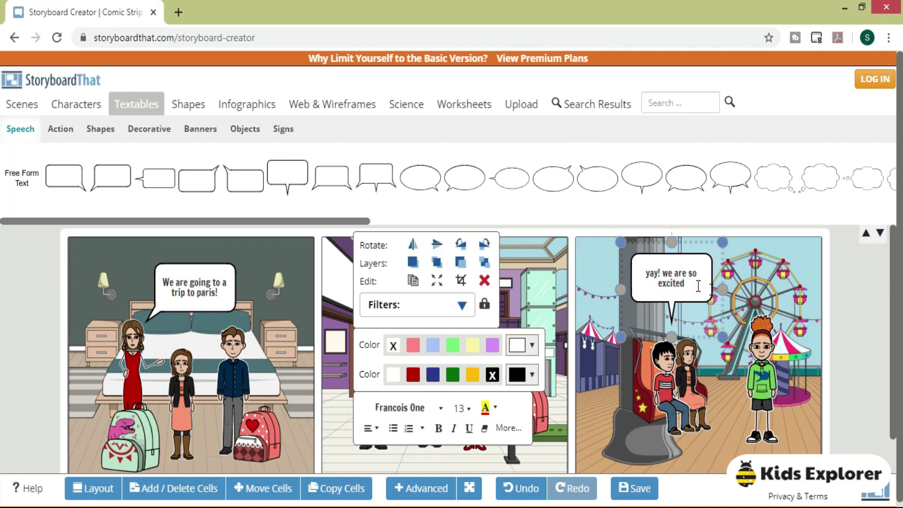
left_click(654, 273)
key("BackSpace")
type("Y")
left_click(794, 328)
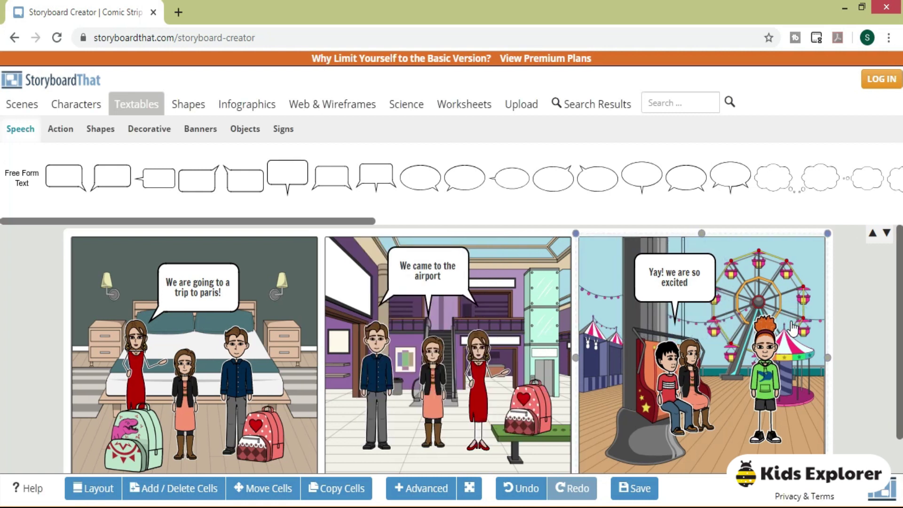
left_click(767, 359)
left_click(846, 329)
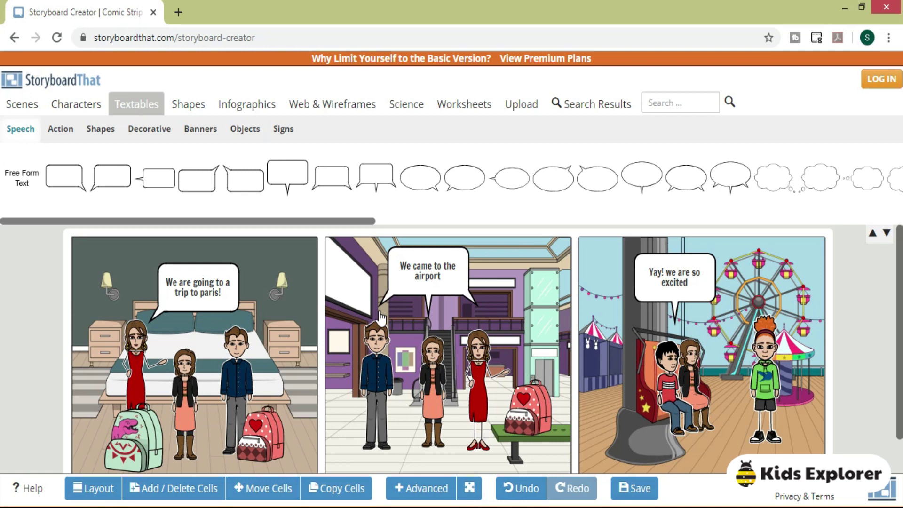
left_click(200, 490)
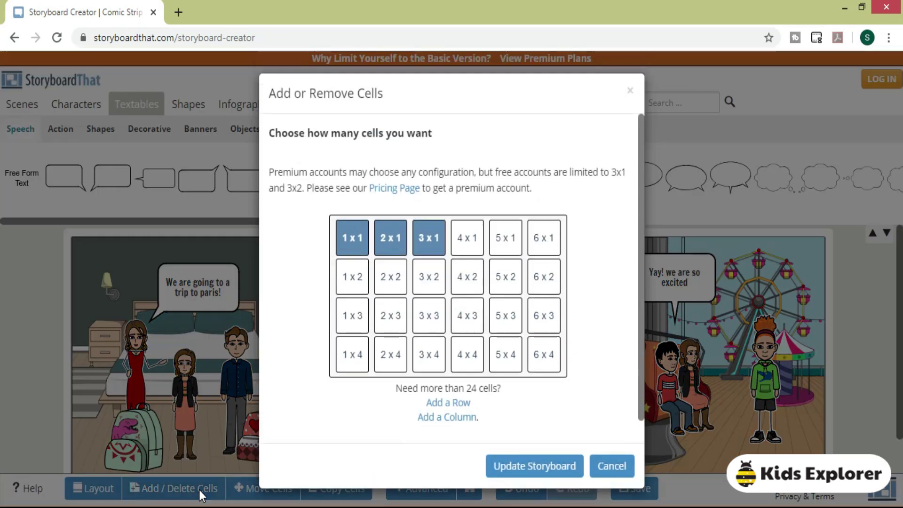
left_click(437, 275)
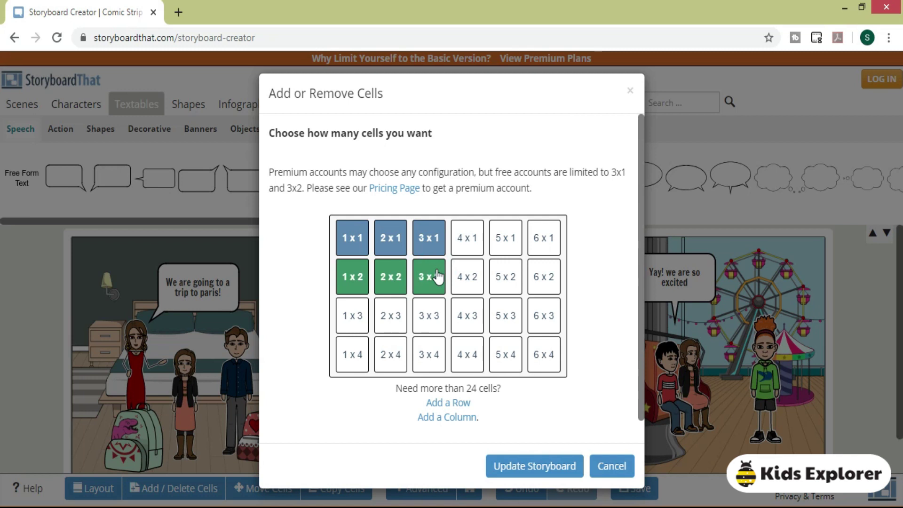
left_click(347, 275)
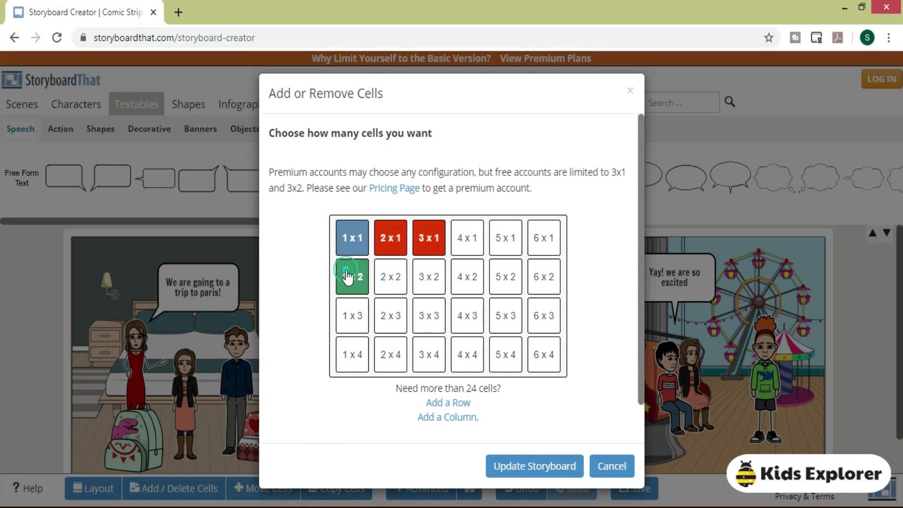
left_click(393, 229)
left_click(426, 236)
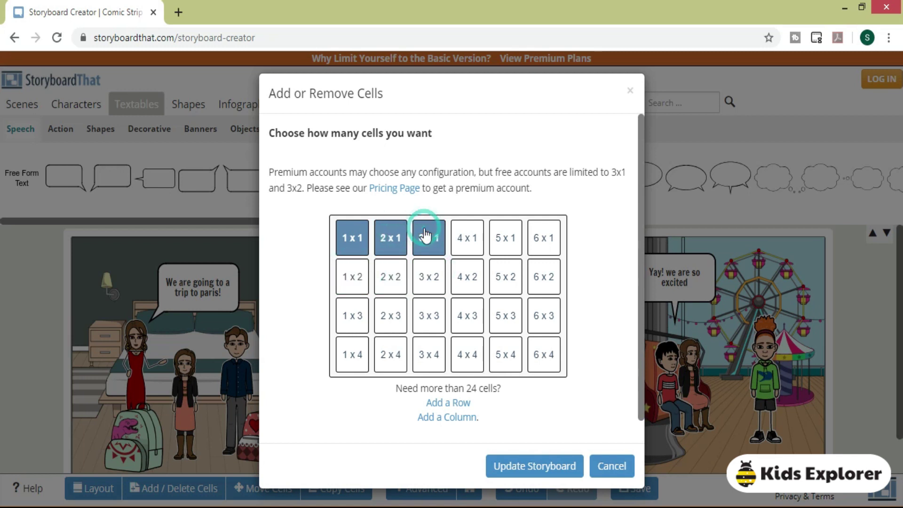
left_click(559, 466)
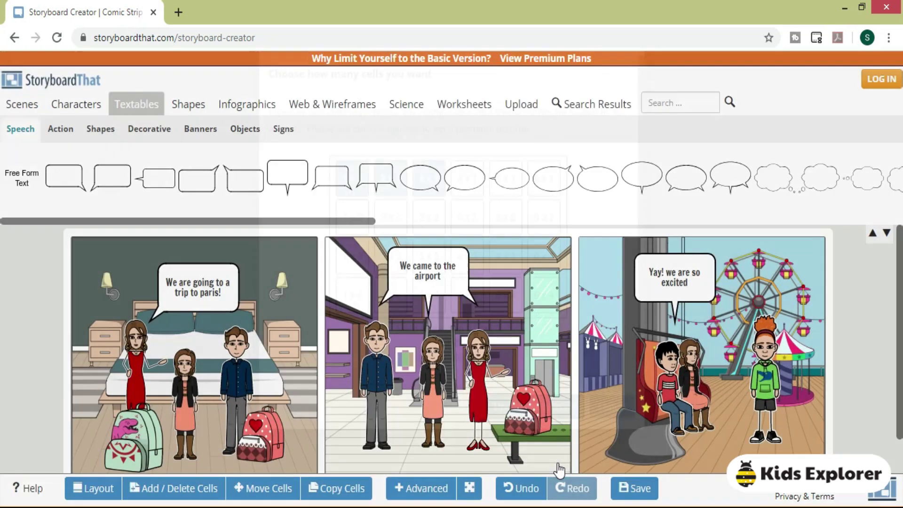